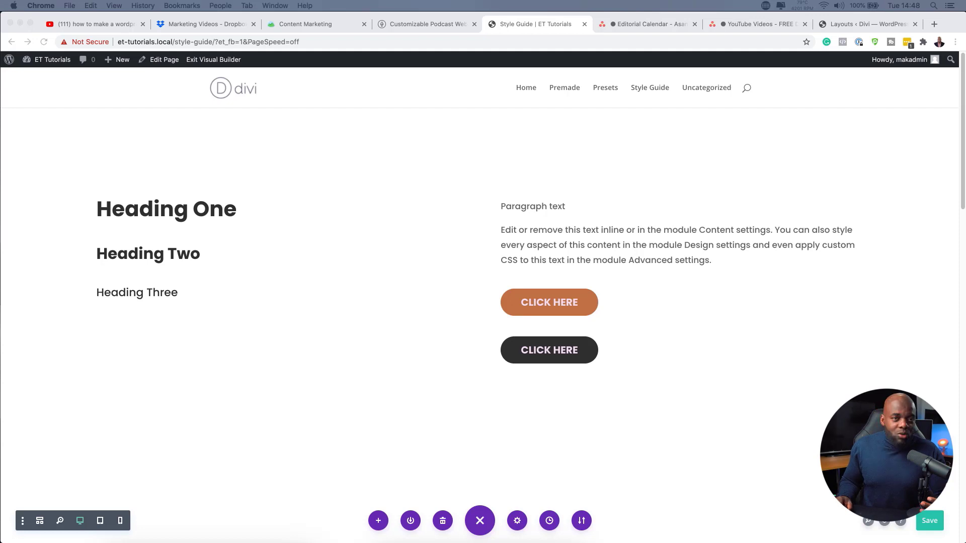
# Look through the Style Guide page's headings, paragraph text, buttons, blurbs, image, video and call-to-action styles
pyautogui.scroll(-7, 483, 302)
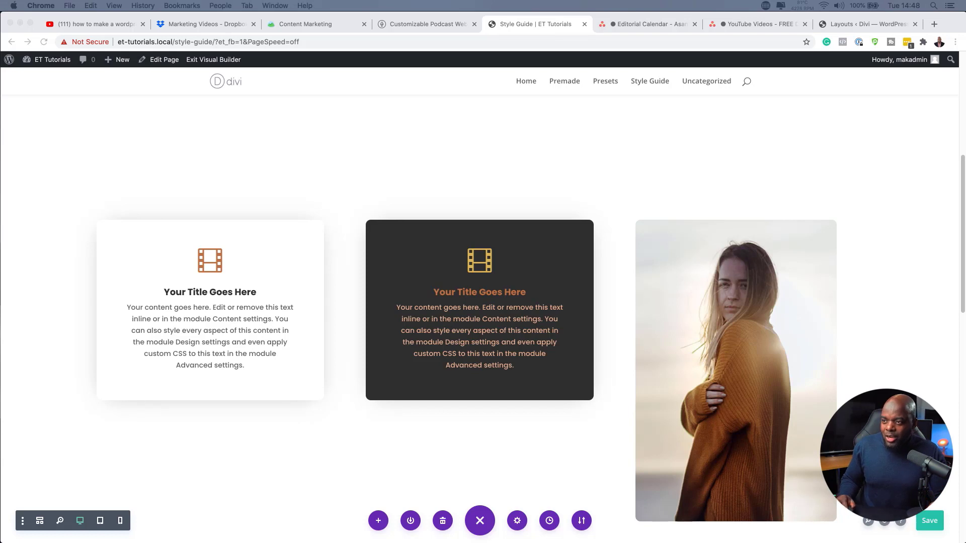
pyautogui.scroll(-1, 483, 302)
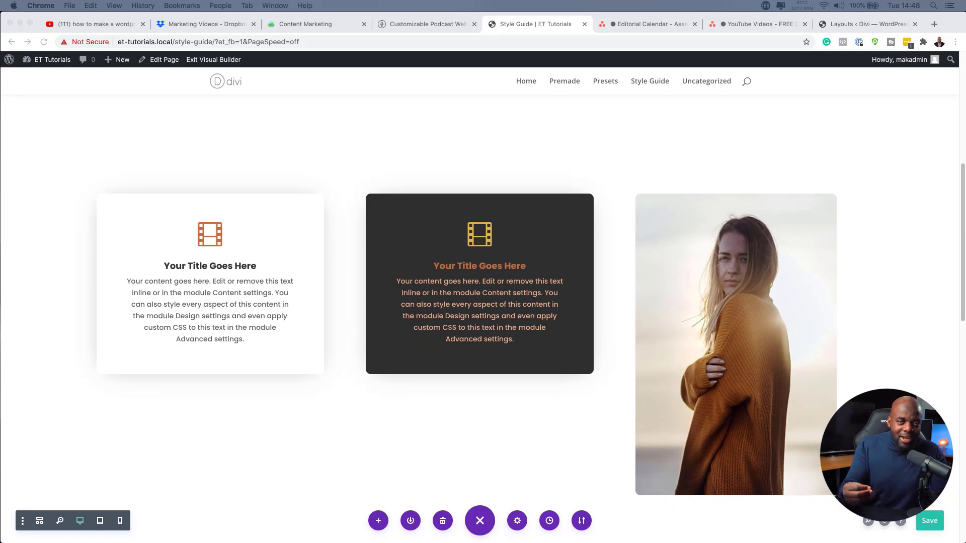
pyautogui.scroll(-10, 478, 307)
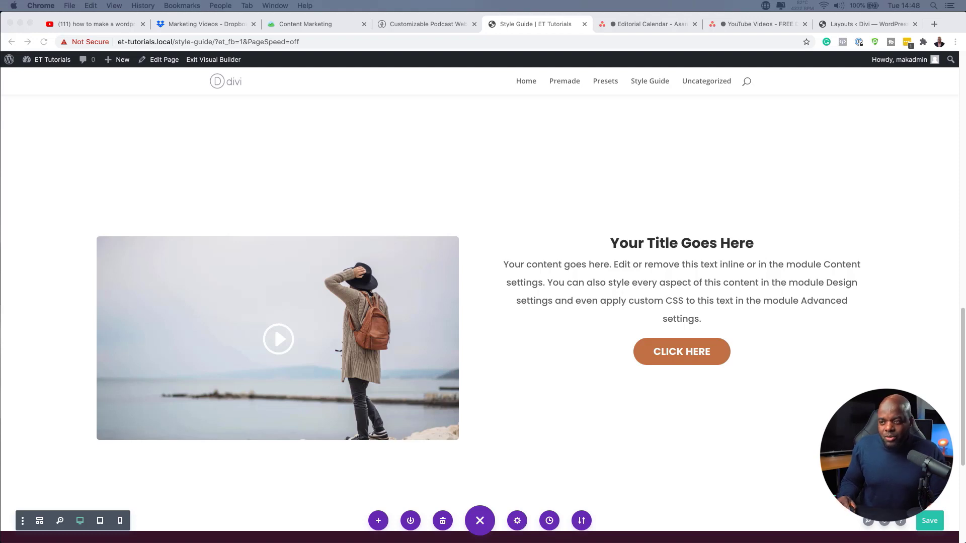
pyautogui.scroll(10, 478, 301)
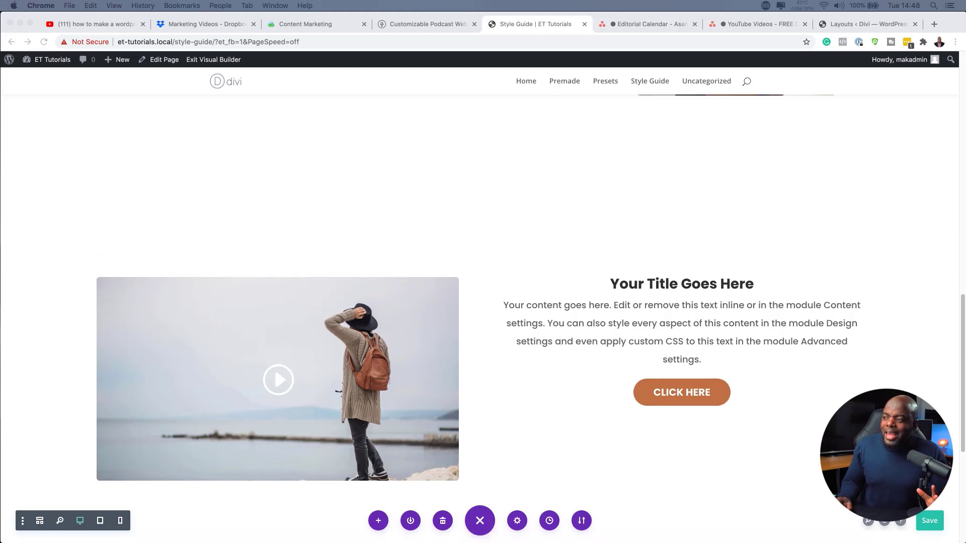
pyautogui.scroll(1, 477, 302)
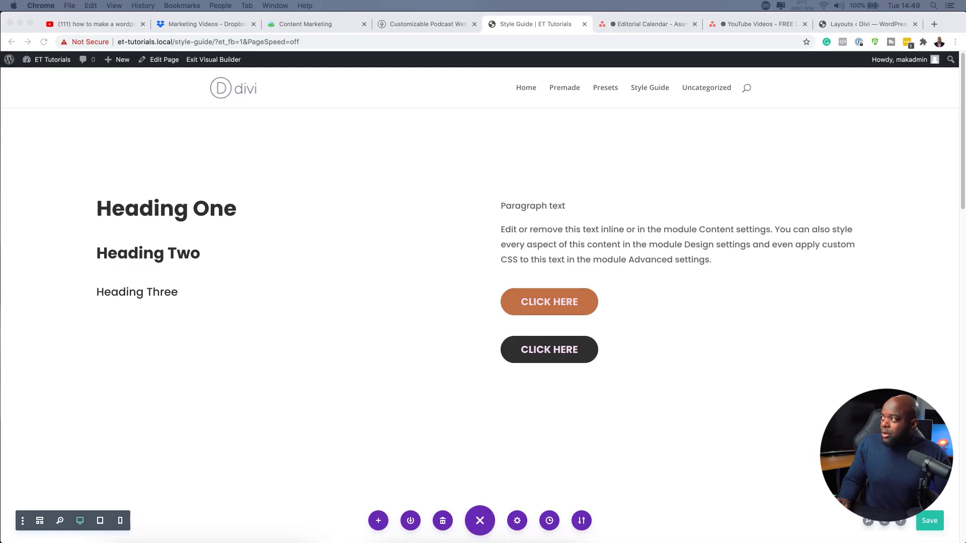
# Import D Styles.json from Downloads into the Divi Library on the other WordPress site, with its presets included
pyautogui.click(840, 25)
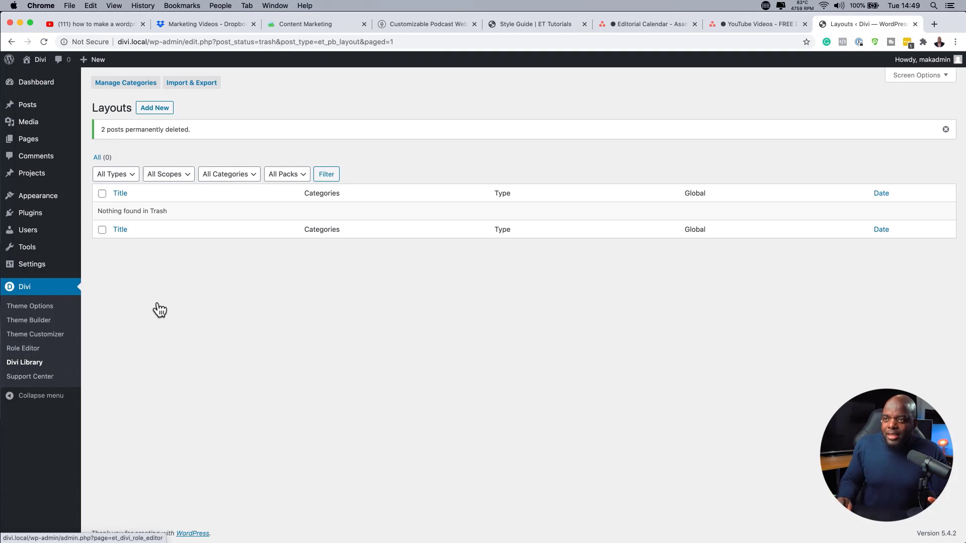
pyautogui.click(34, 366)
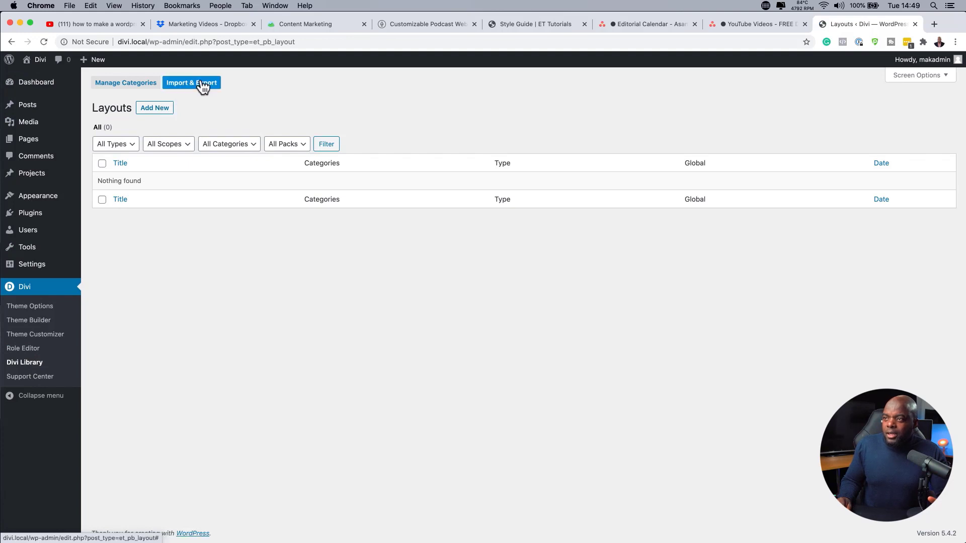
pyautogui.click(202, 84)
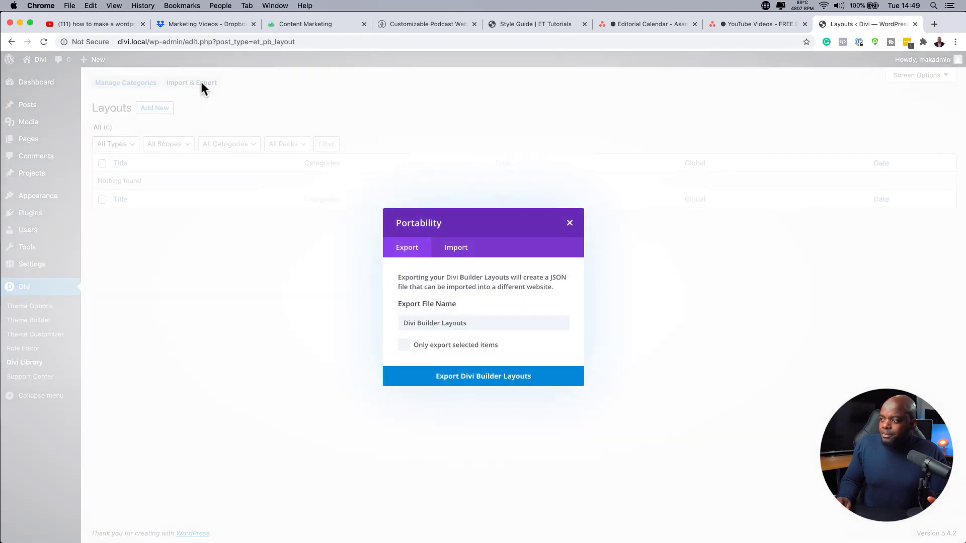
pyautogui.click(459, 250)
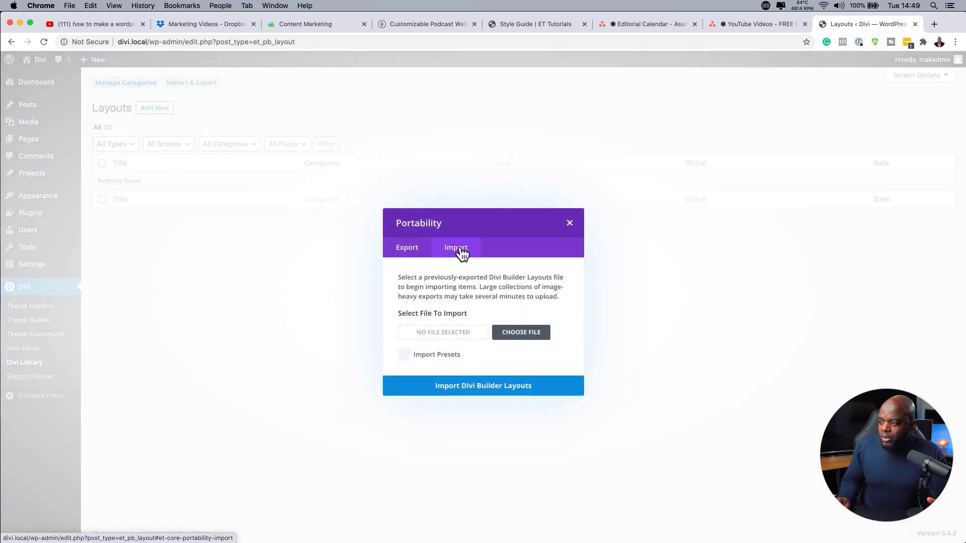
pyautogui.click(404, 355)
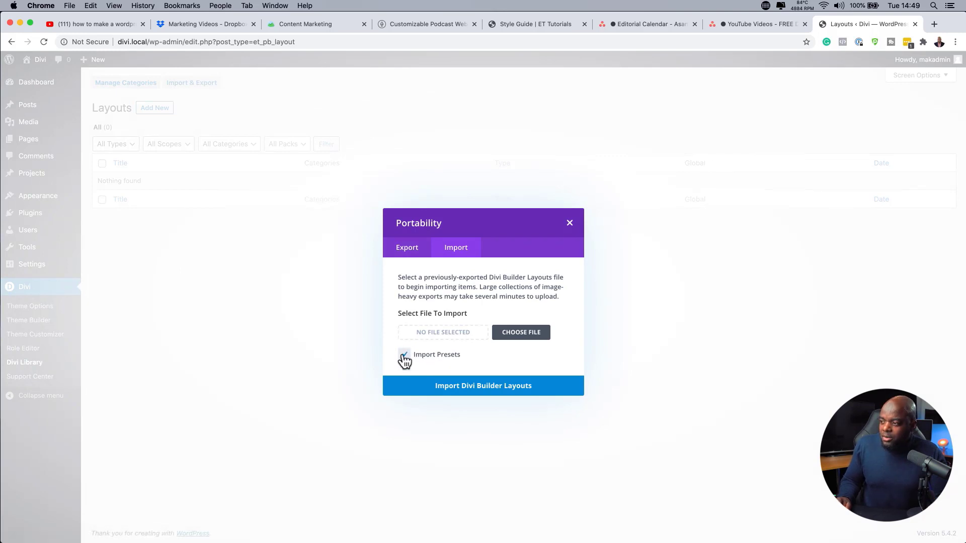
pyautogui.click(518, 338)
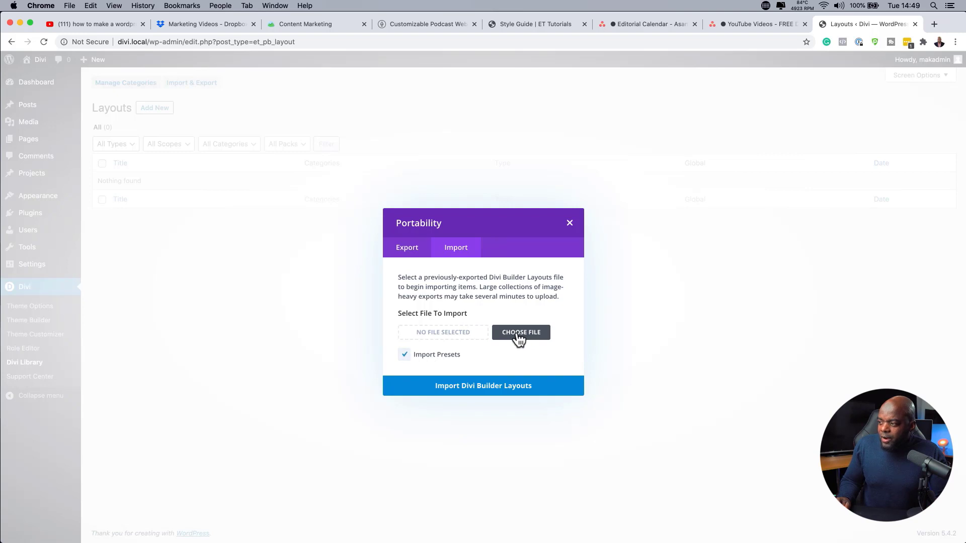
pyautogui.click(303, 107)
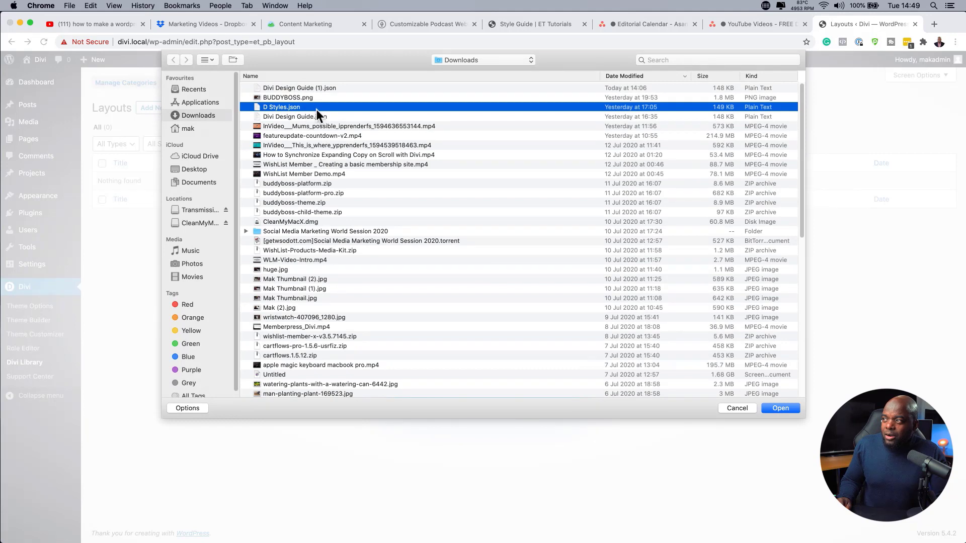
pyautogui.click(784, 409)
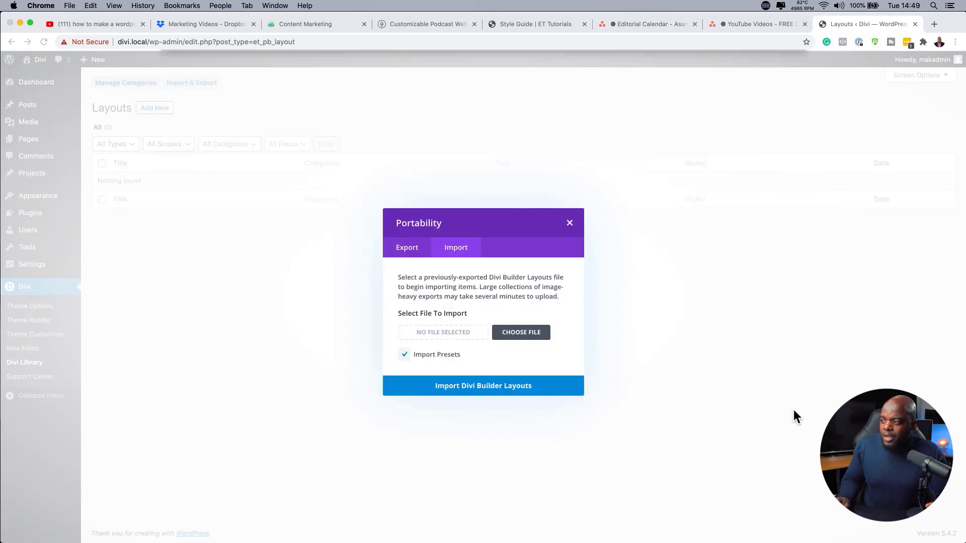
pyautogui.click(504, 386)
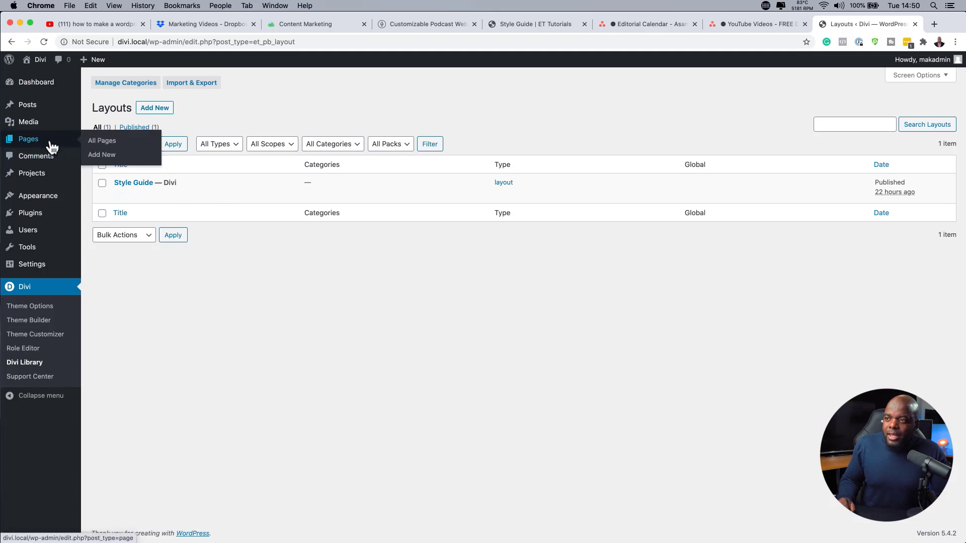
# Create a new page titled "My Page" and start an empty layout for it in the Divi Builder
pyautogui.click(106, 156)
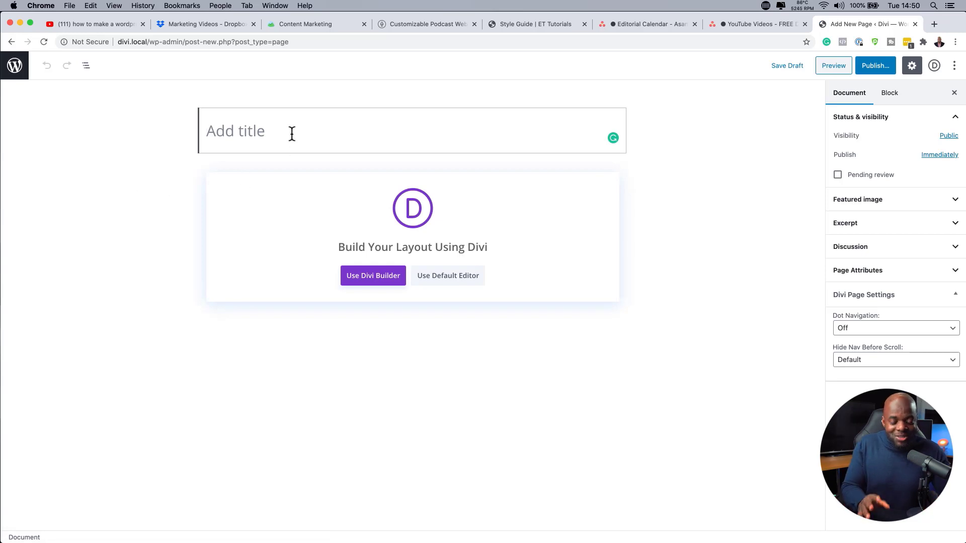
pyautogui.write('My ')
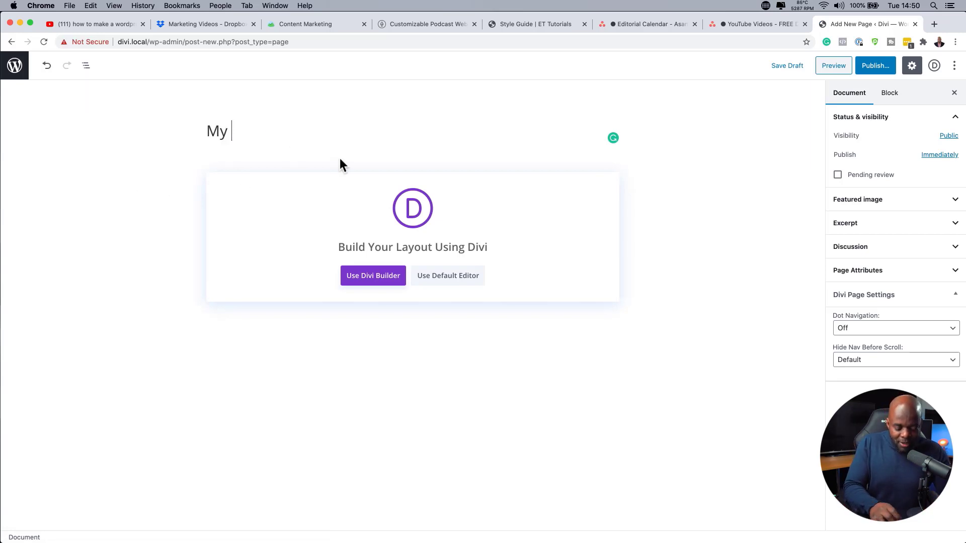
pyautogui.write('Page')
pyautogui.click(382, 276)
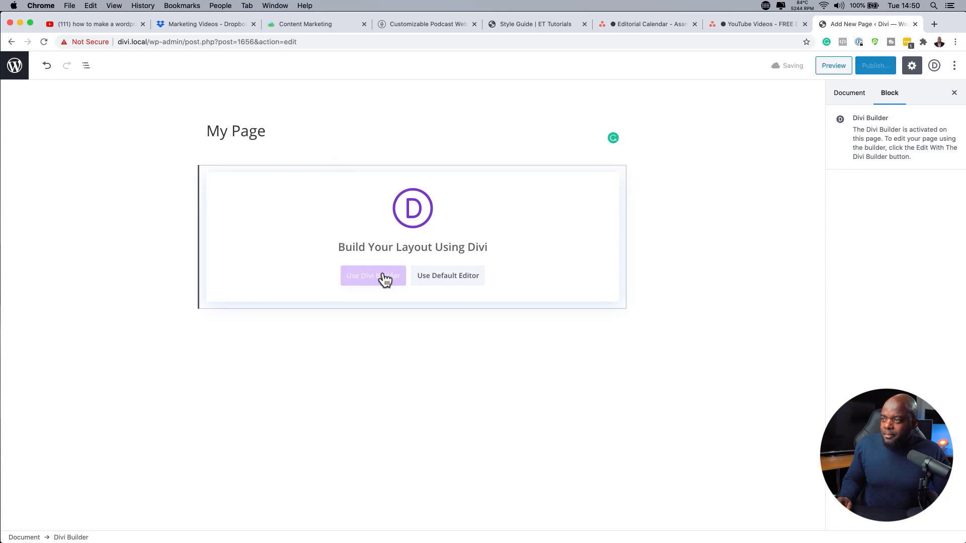
pyautogui.click(304, 312)
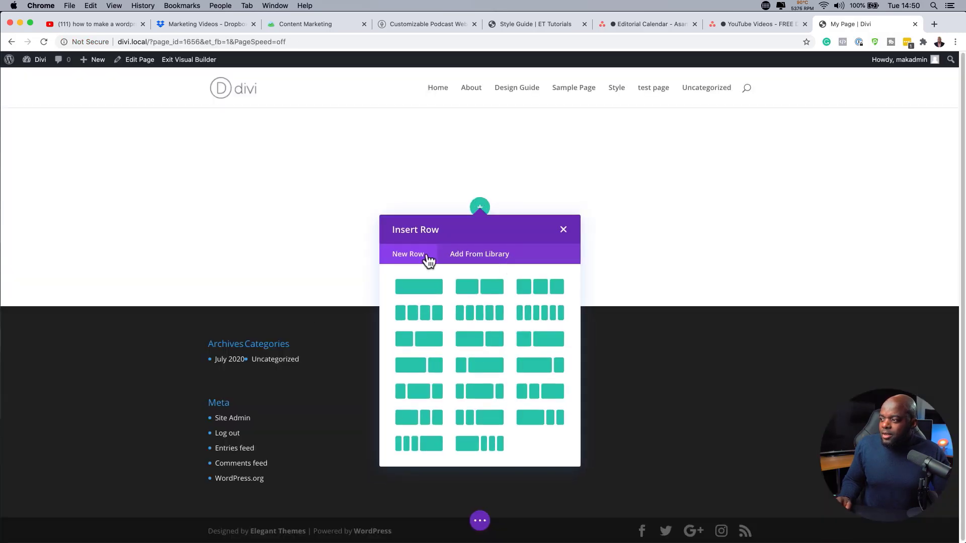
# Insert a row with two equal columns and add an Image module to its first column
pyautogui.click(481, 288)
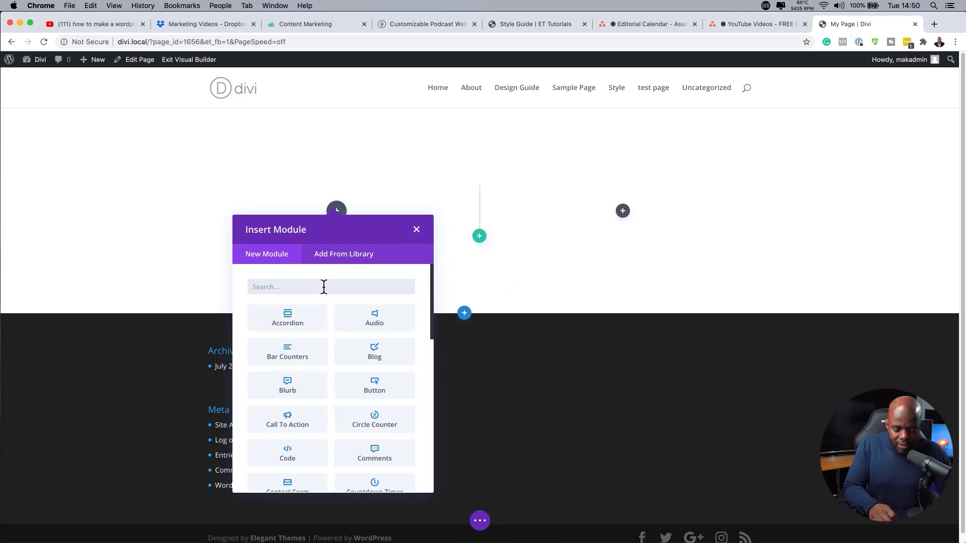
pyautogui.write('imag')
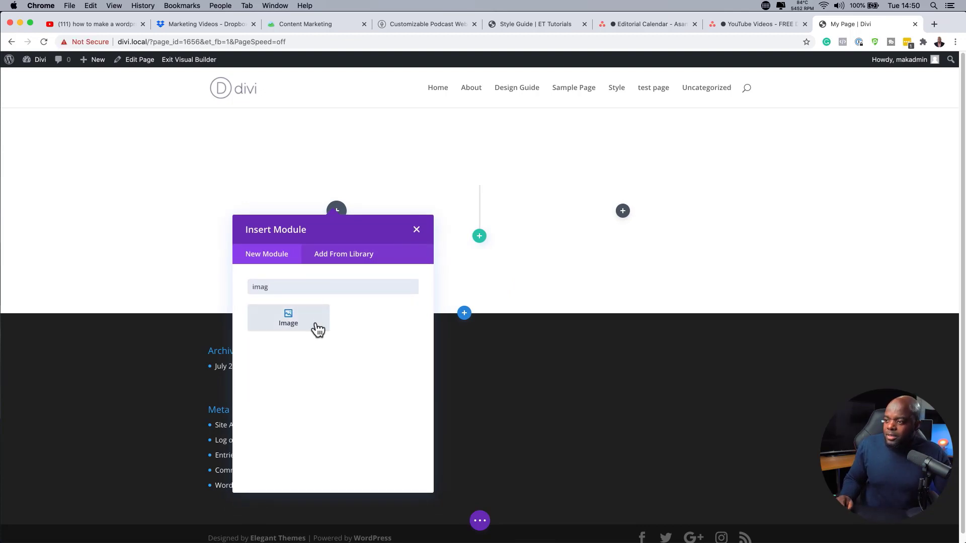
pyautogui.click(313, 328)
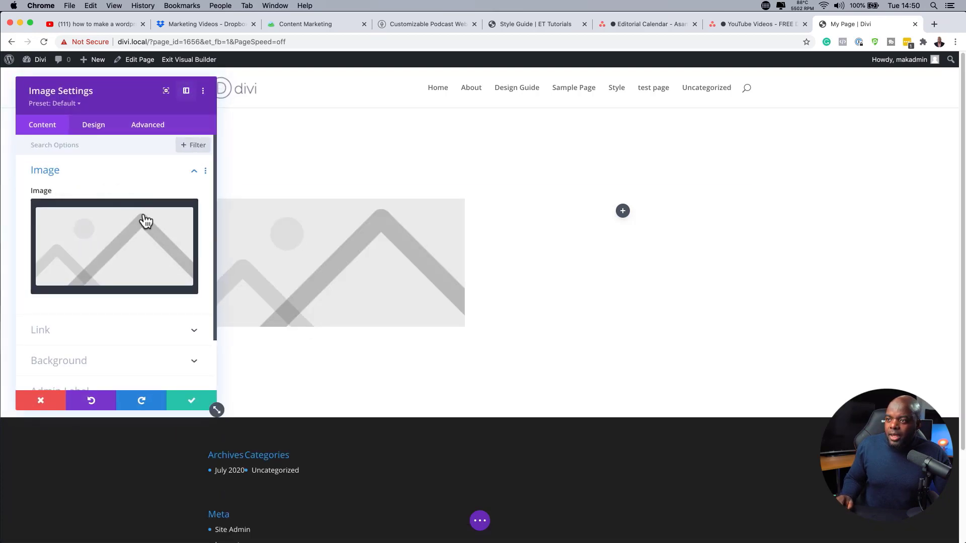
# Dock the Image Settings beside the page and set the module's picture to bride.jpg from the media library
pyautogui.click(186, 91)
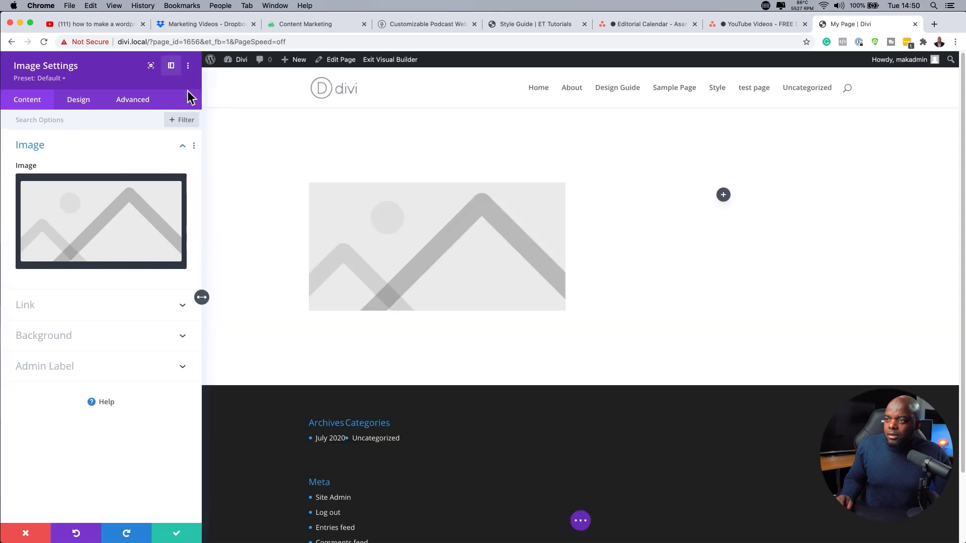
pyautogui.click(130, 203)
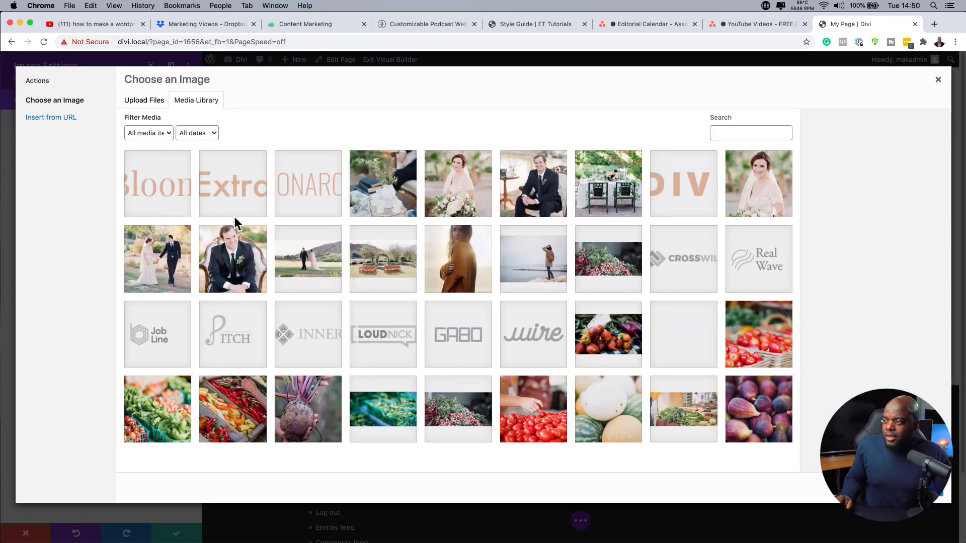
pyautogui.click(222, 251)
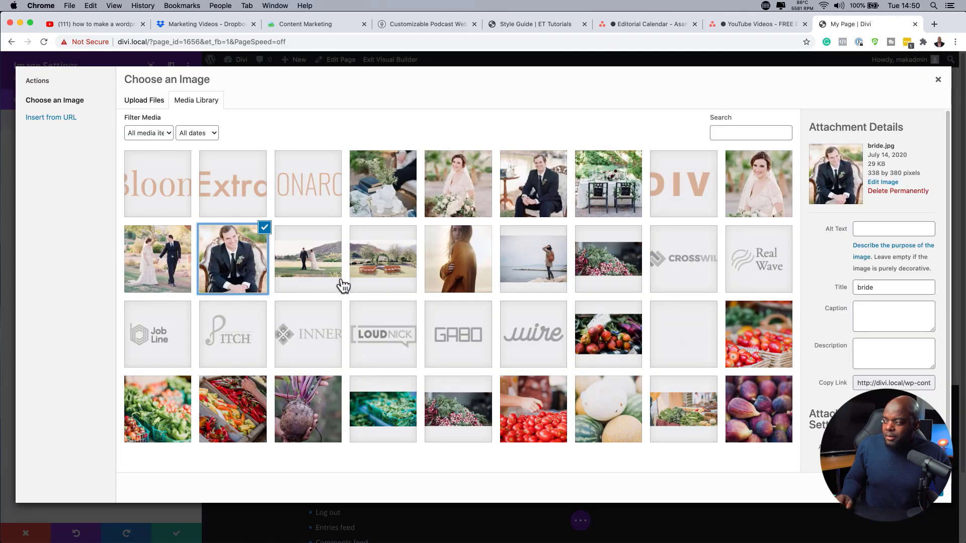
pyautogui.click(895, 488)
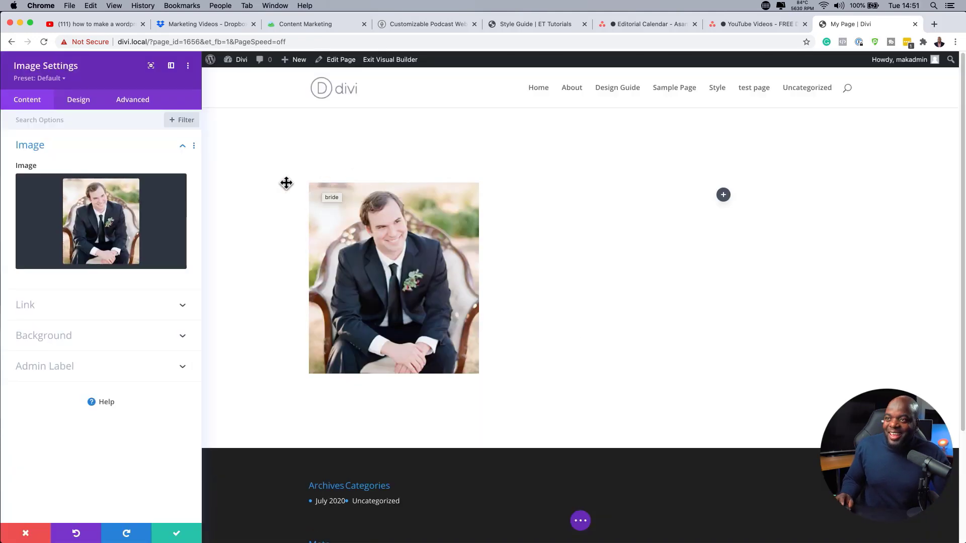
# Apply the "Image Rounded Corners" preset to the image module and save its settings
pyautogui.click(56, 78)
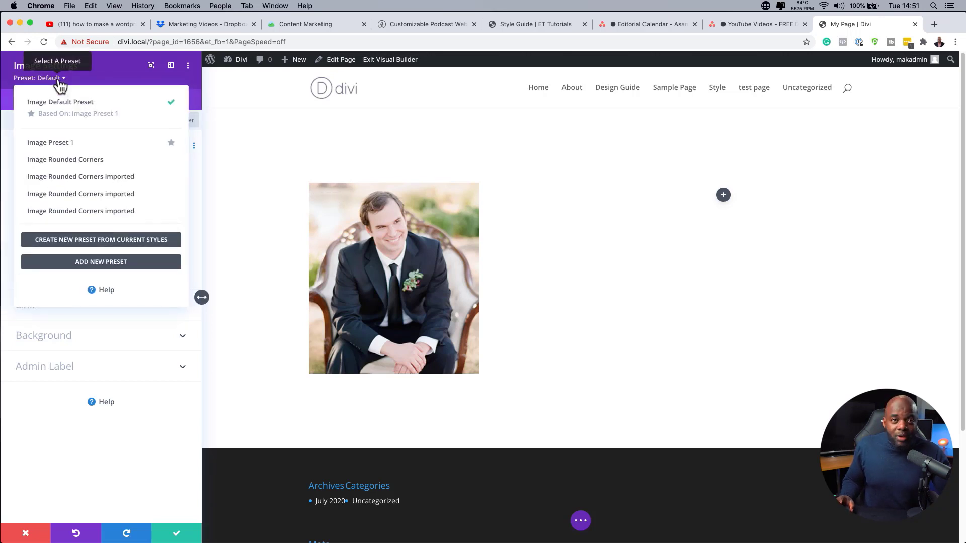
pyautogui.moveTo(72, 164)
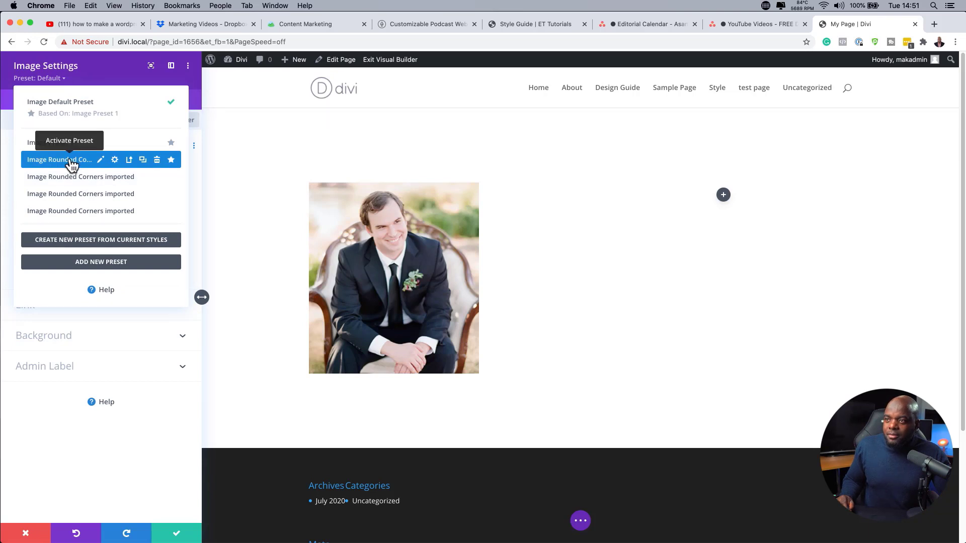
pyautogui.click(72, 163)
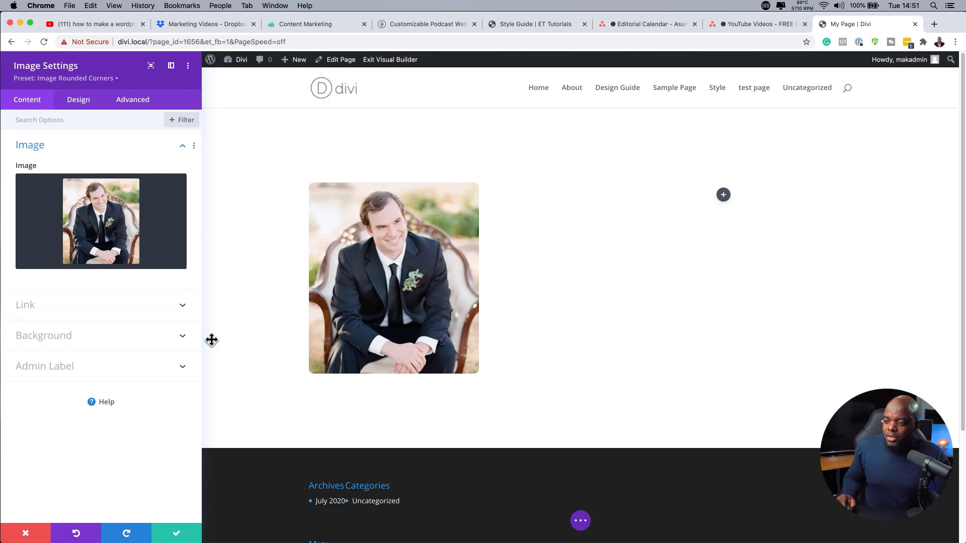
pyautogui.click(179, 535)
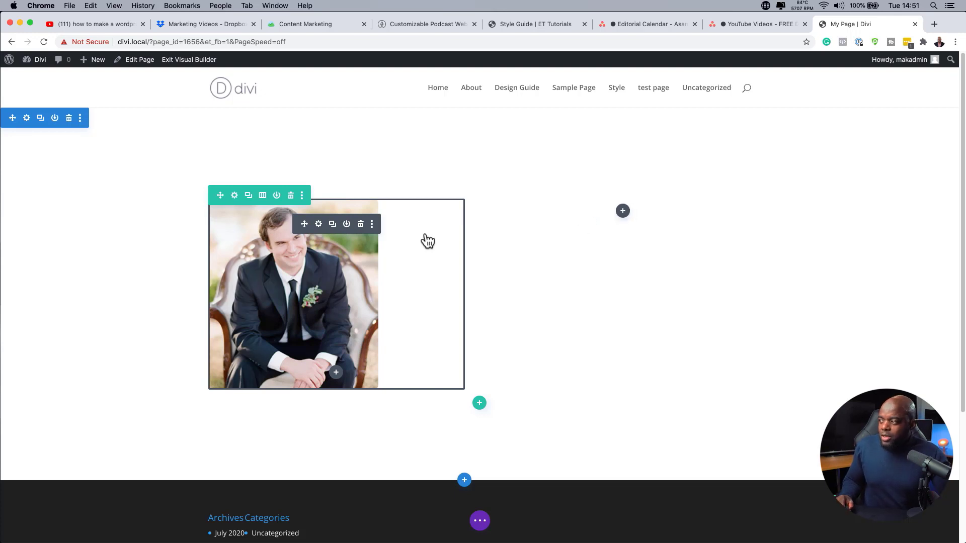
# Reopen the image module's settings to review its available presets, and close them again
pyautogui.moveTo(427, 240); pyautogui.dragTo(623, 214)
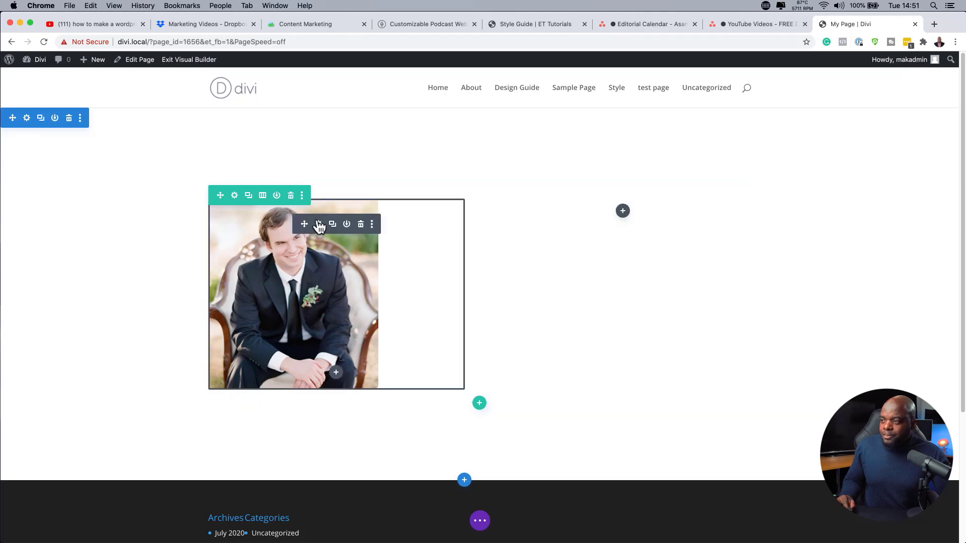
pyautogui.click(320, 226)
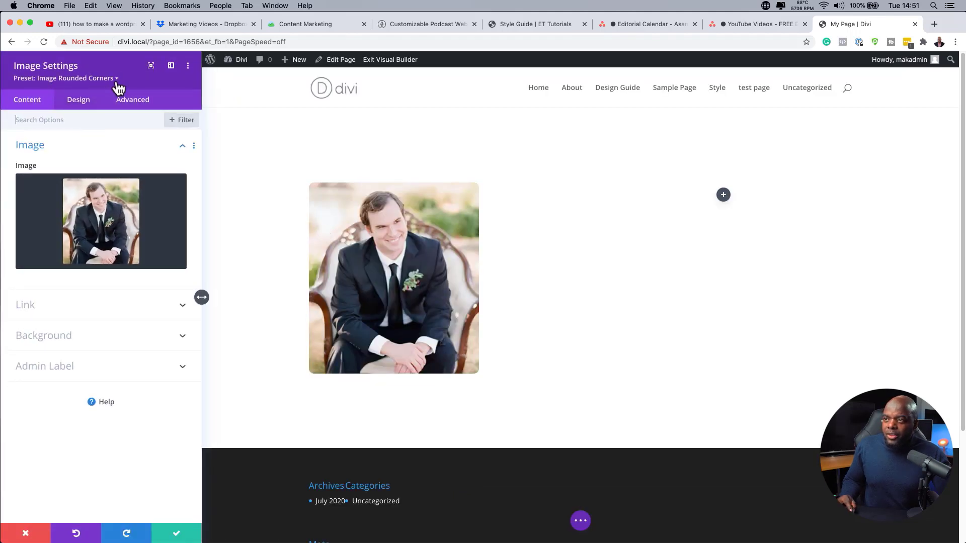
pyautogui.click(116, 81)
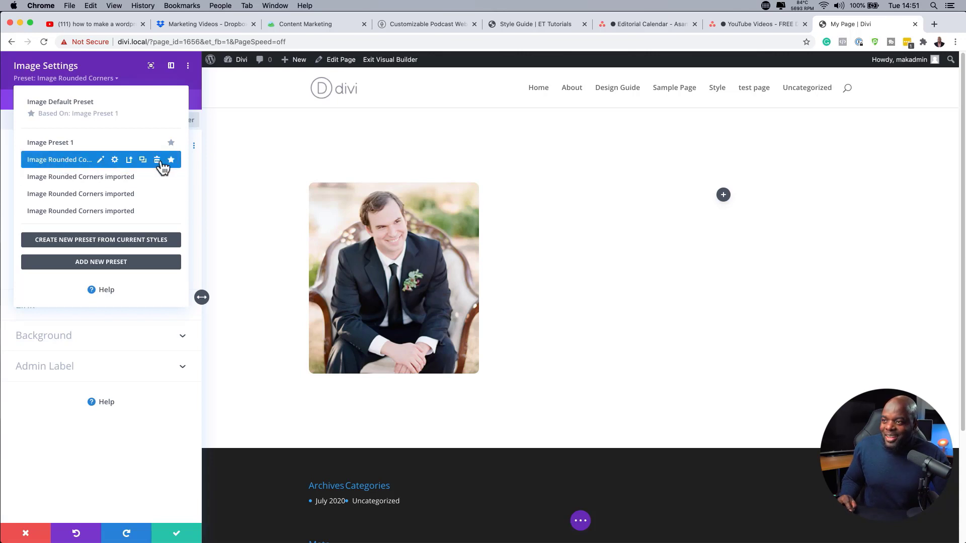
pyautogui.click(158, 161)
pyautogui.click(149, 535)
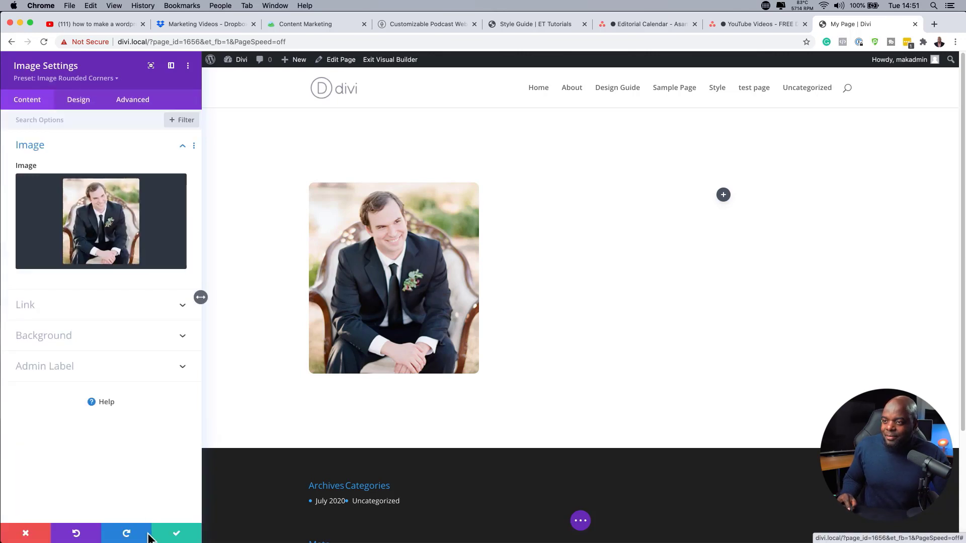
pyautogui.click(175, 534)
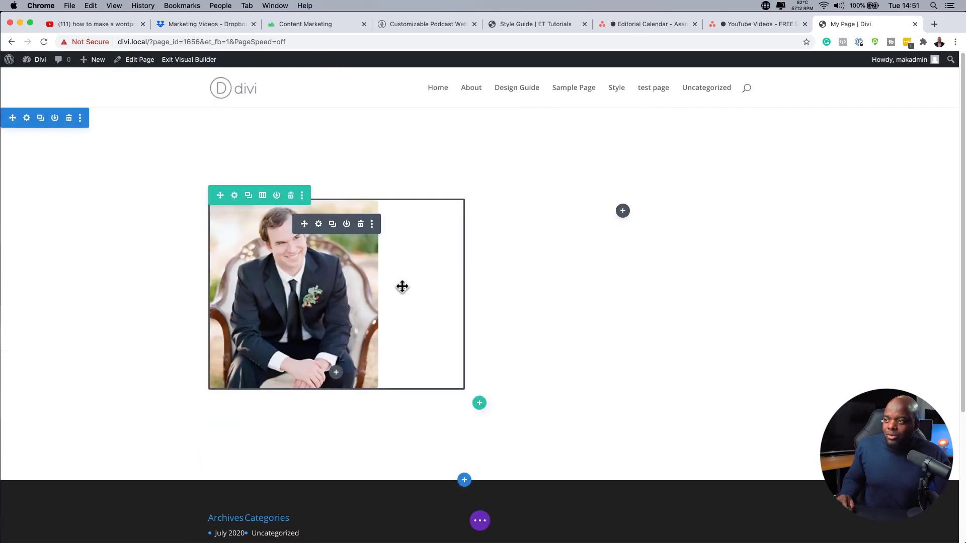
# Add an Image module to the row's second column, using fasion-13.jpg from the media library as its picture, and save it
pyautogui.click(623, 211)
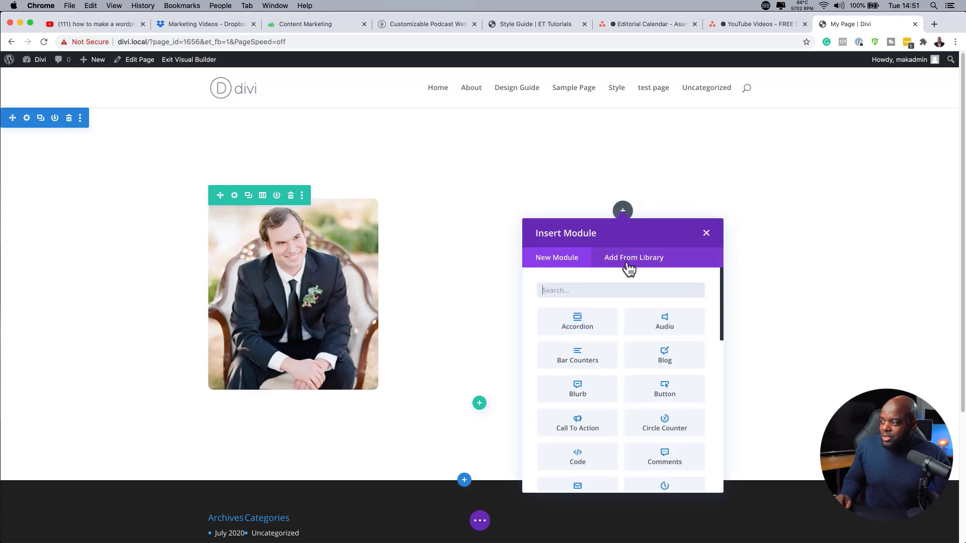
pyautogui.click(629, 292)
pyautogui.write('image')
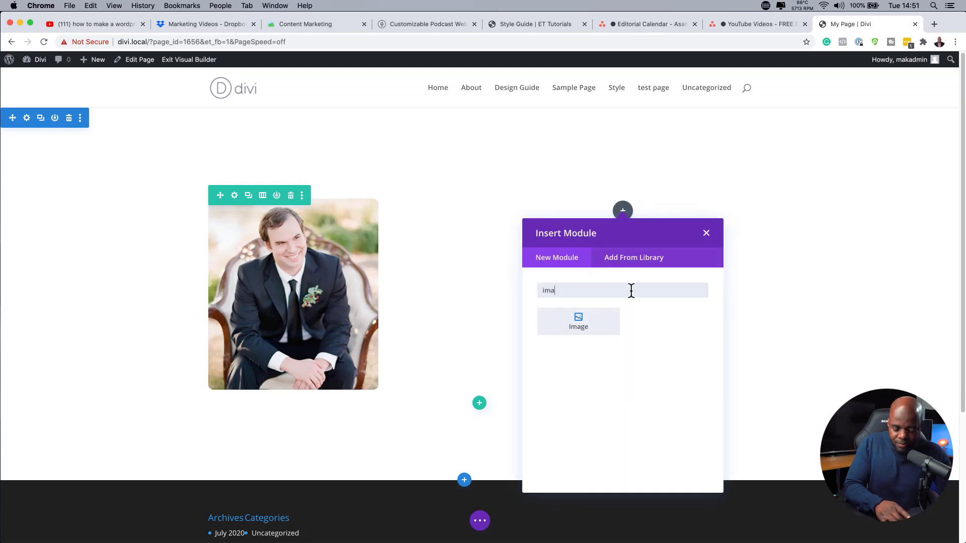
pyautogui.click(593, 319)
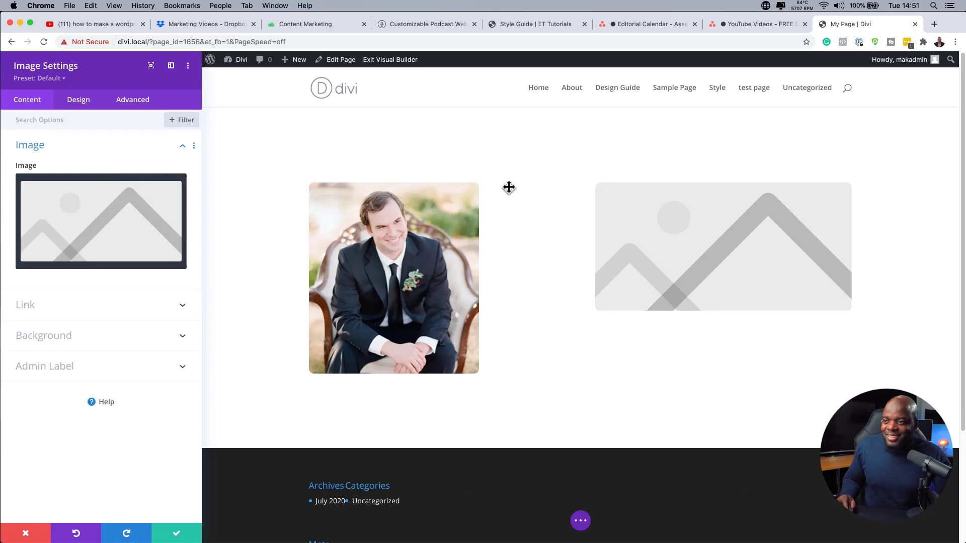
pyautogui.click(126, 231)
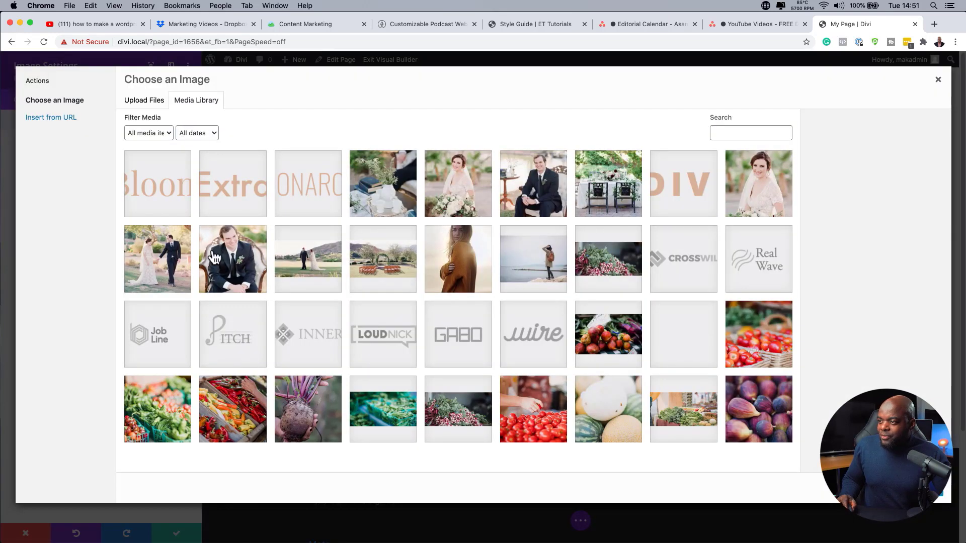
pyautogui.click(451, 259)
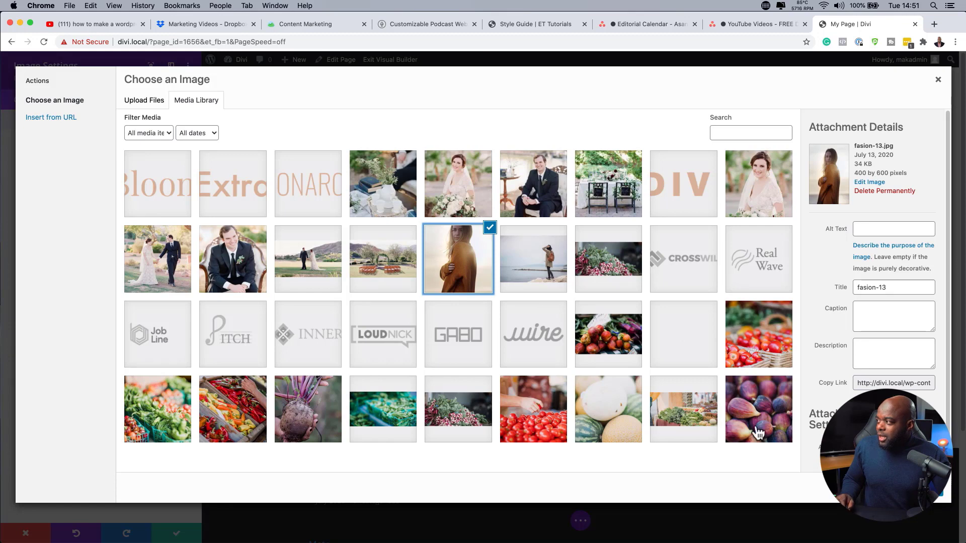
pyautogui.click(912, 488)
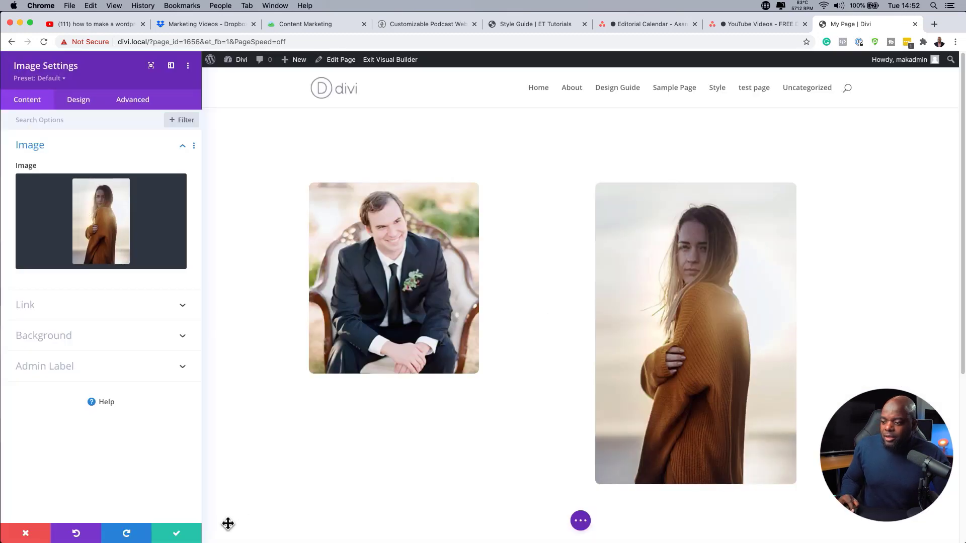
pyautogui.click(186, 533)
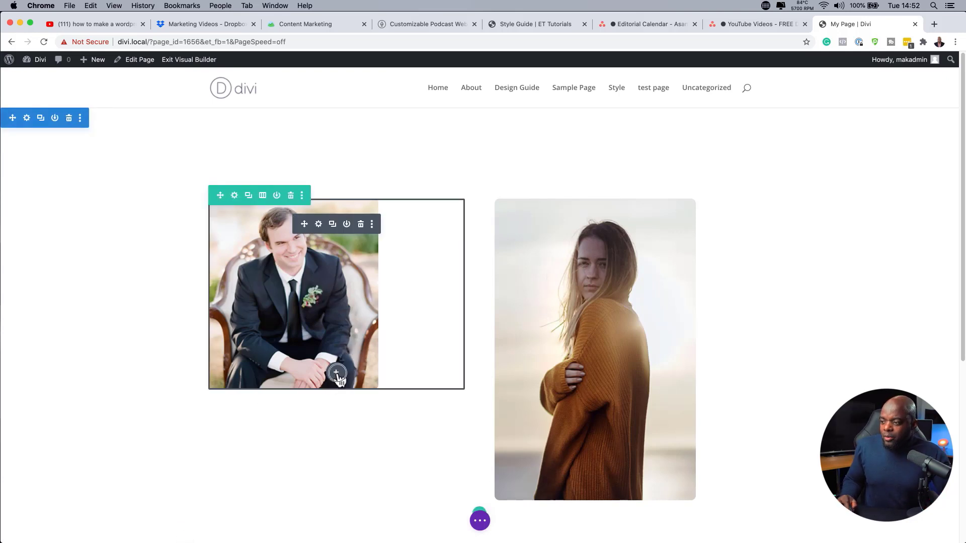
# Add a Button module below the image in the first column
pyautogui.click(336, 373)
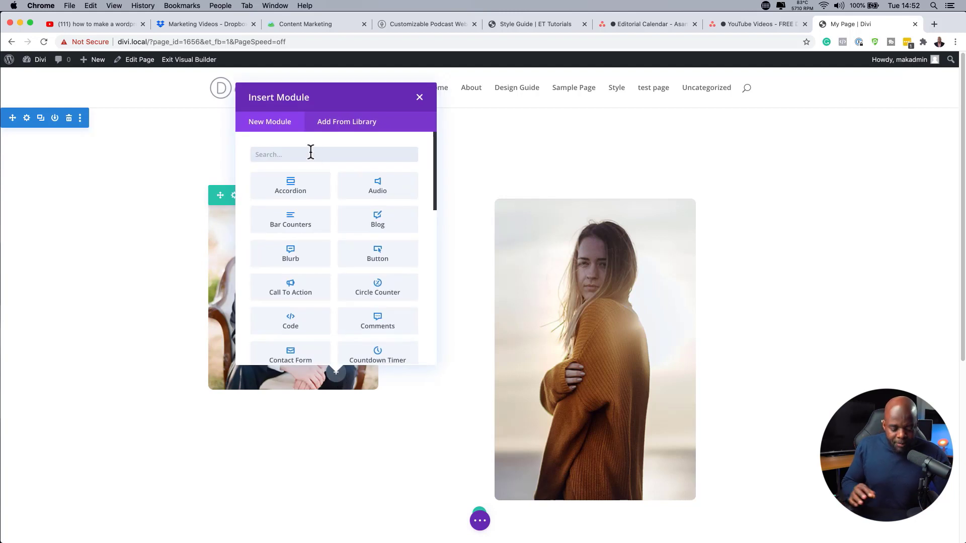
pyautogui.write('butt')
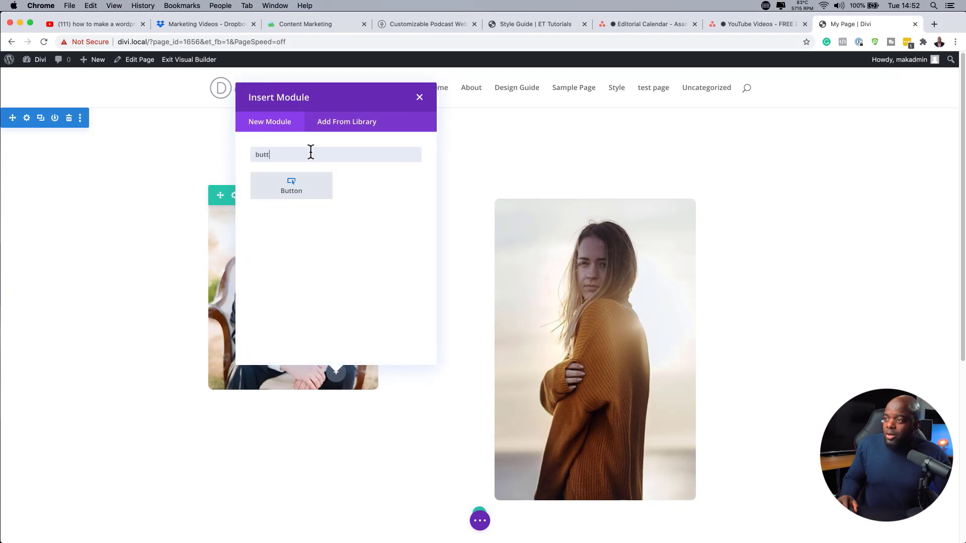
pyautogui.click(289, 184)
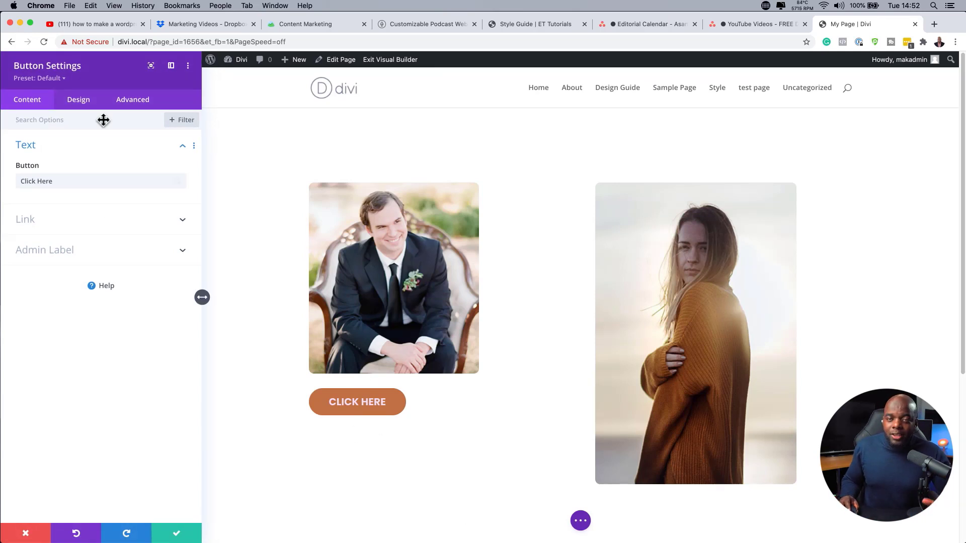
# Delete the last "Button Dark imported" preset in the list and the "Button One imported" preset
pyautogui.click(56, 79)
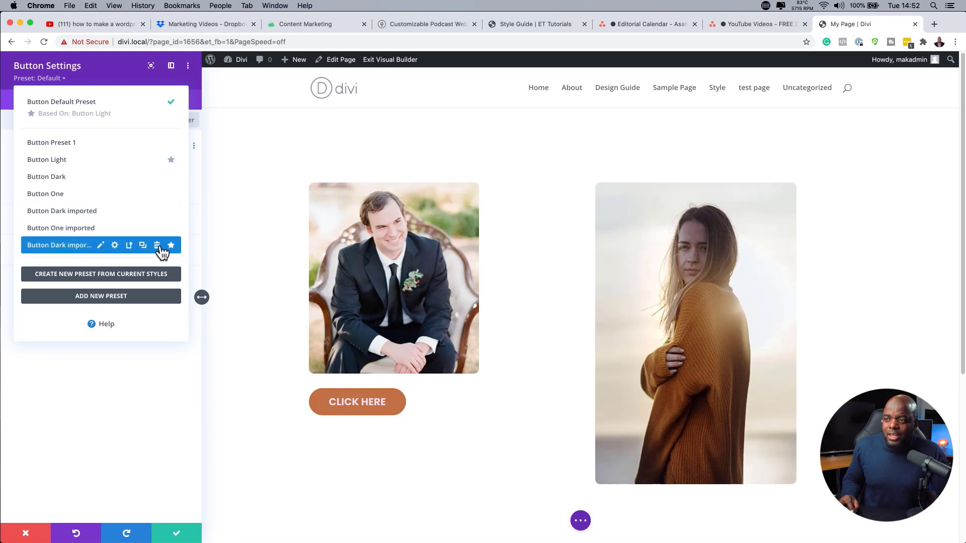
pyautogui.click(157, 245)
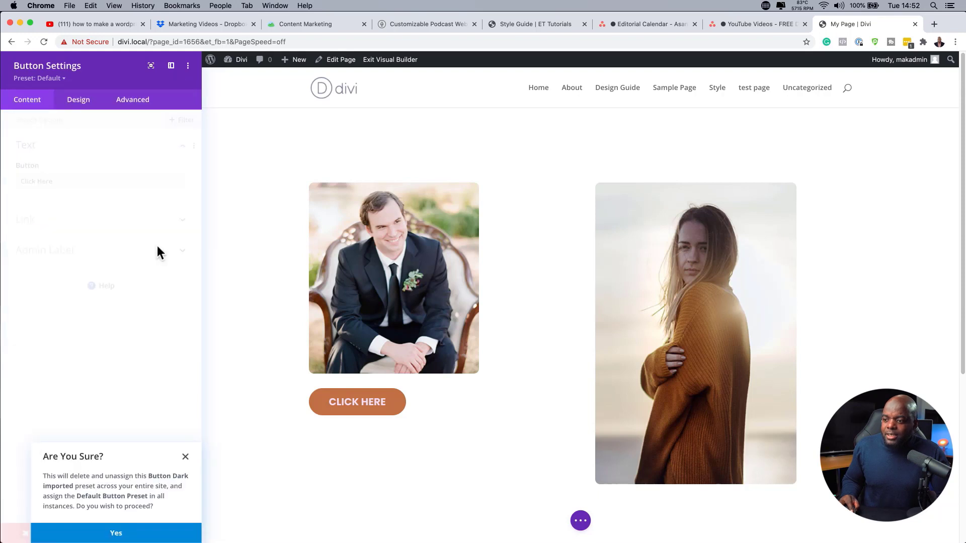
pyautogui.click(173, 535)
pyautogui.click(55, 79)
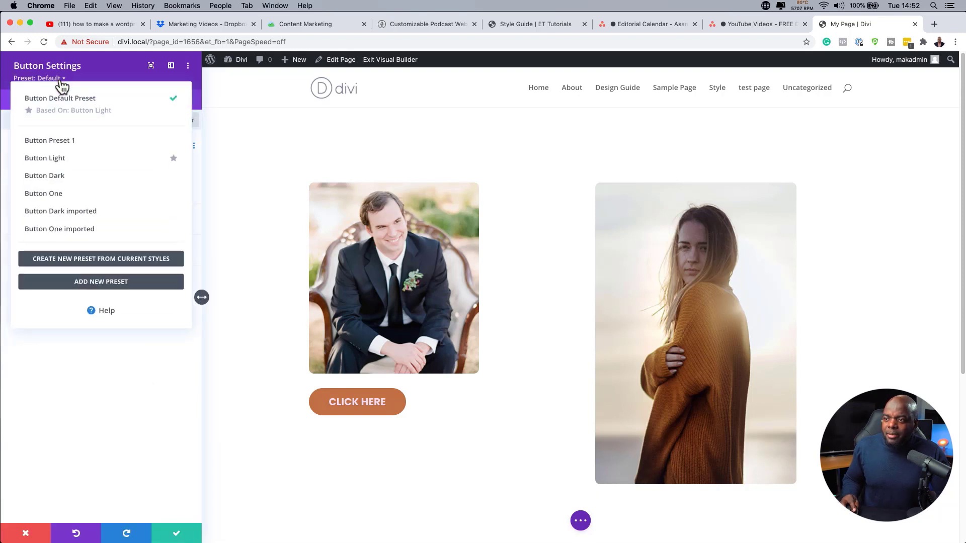
pyautogui.click(156, 227)
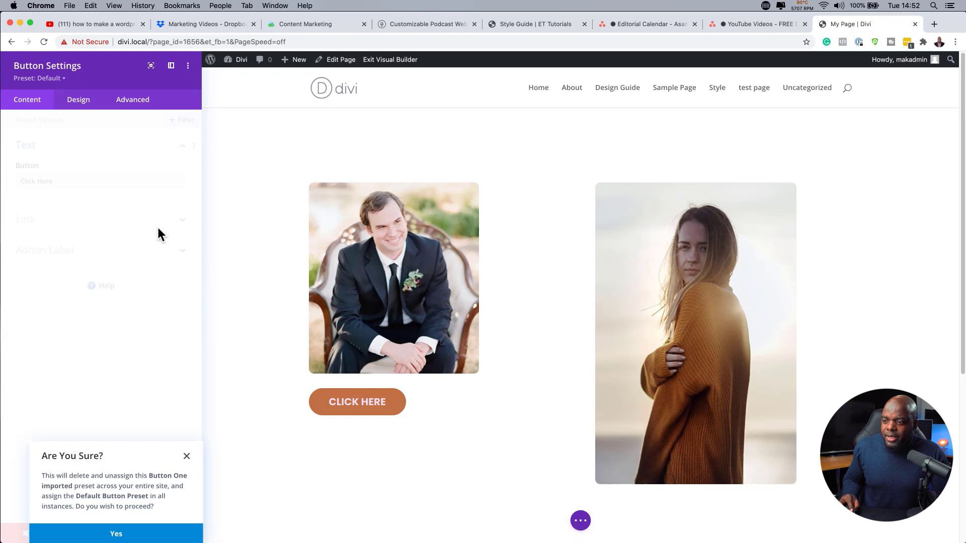
pyautogui.click(141, 534)
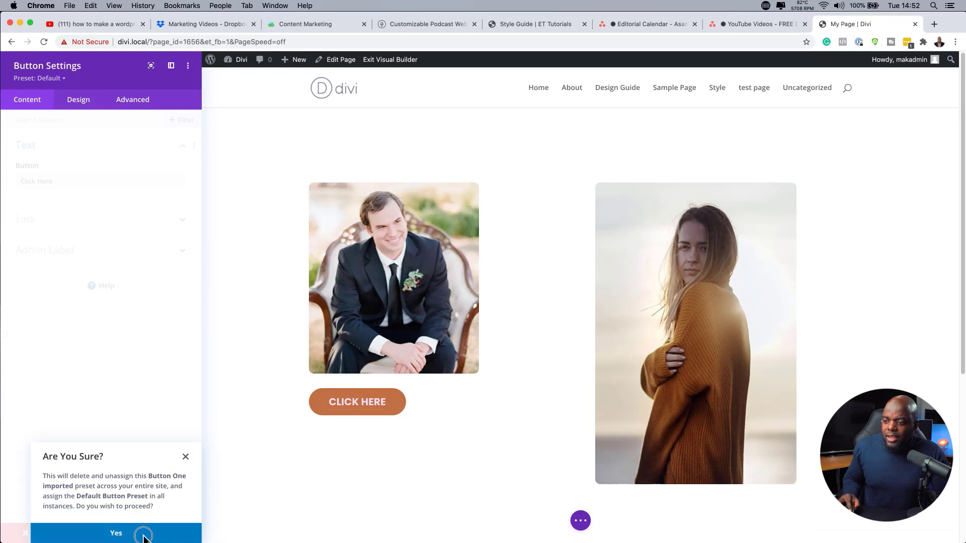
# Delete the remaining "Button Dark imported" preset and the "Button One" preset, and save the button module's settings
pyautogui.click(57, 79)
pyautogui.click(156, 212)
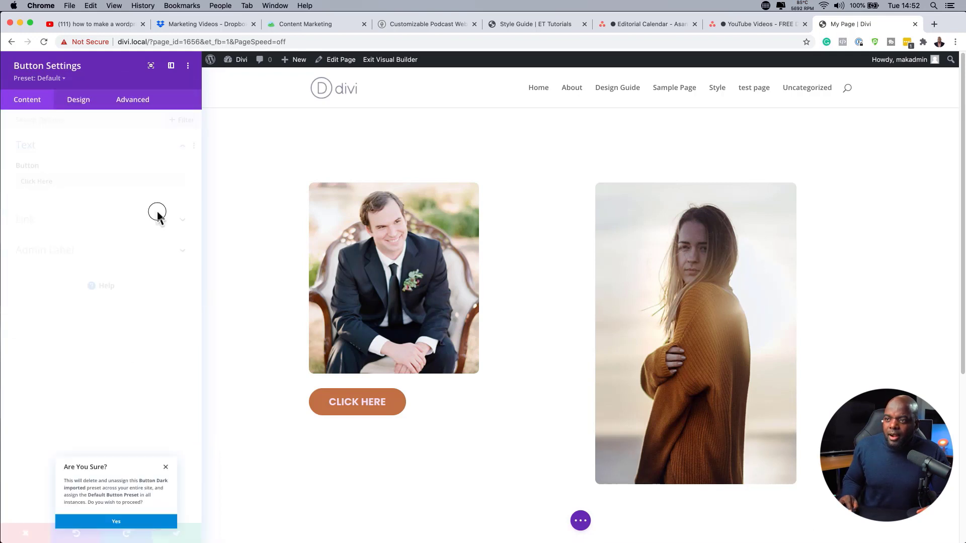
pyautogui.click(130, 535)
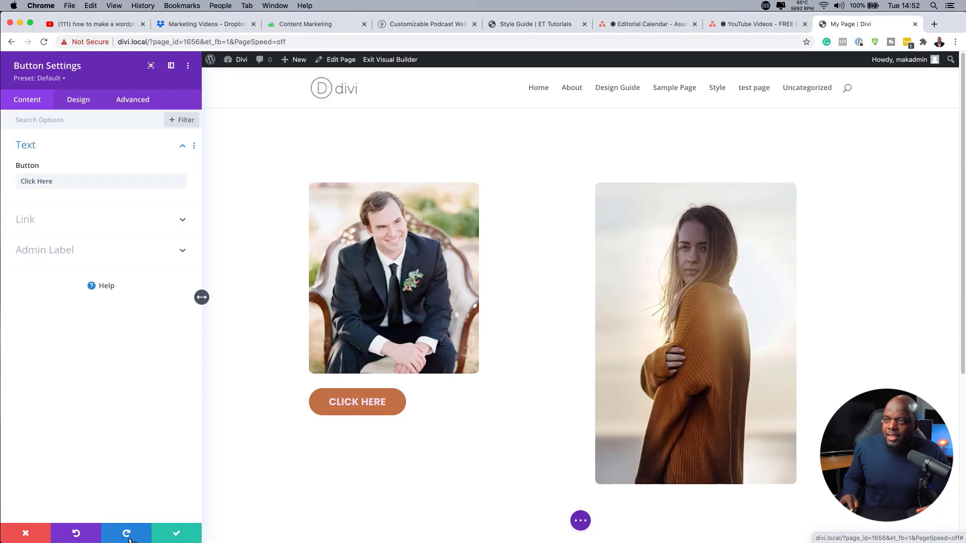
pyautogui.click(55, 81)
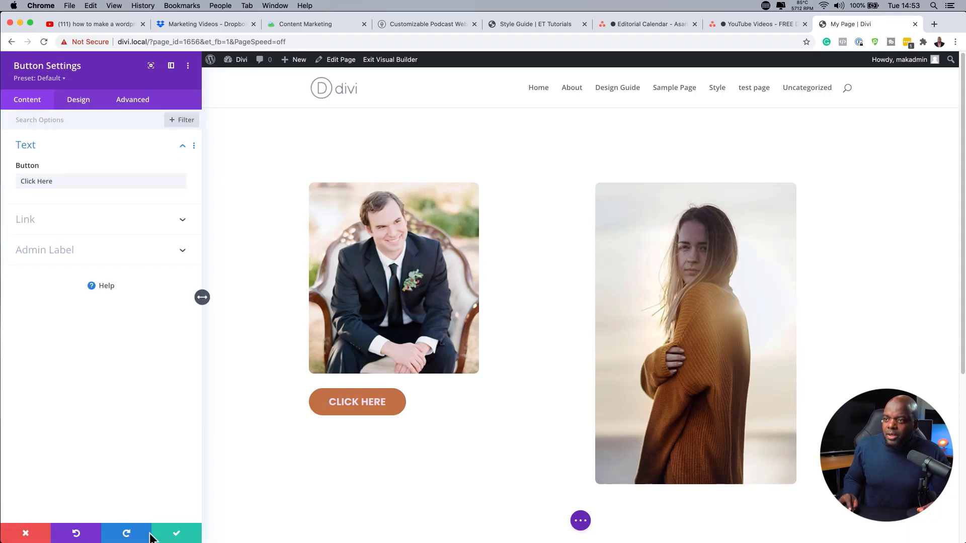
pyautogui.click(57, 79)
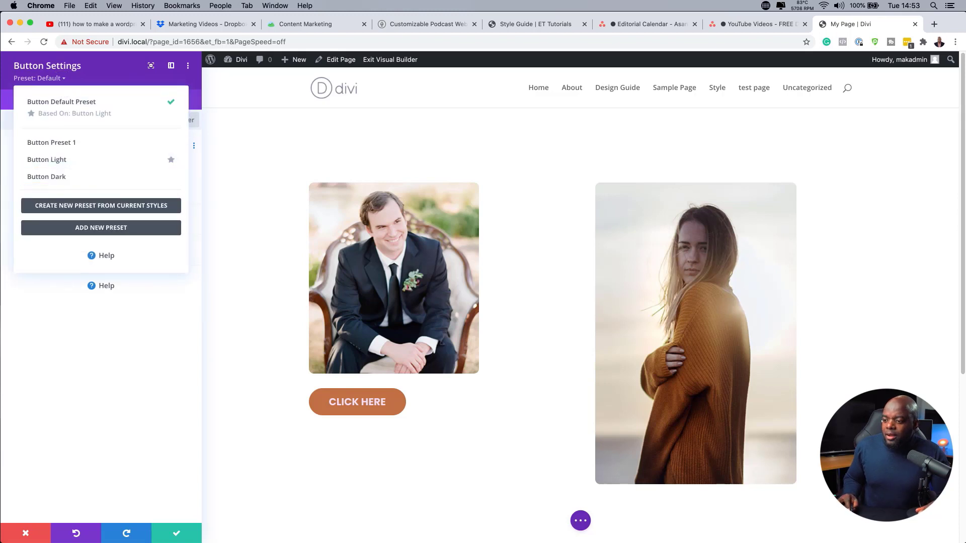
pyautogui.click(177, 534)
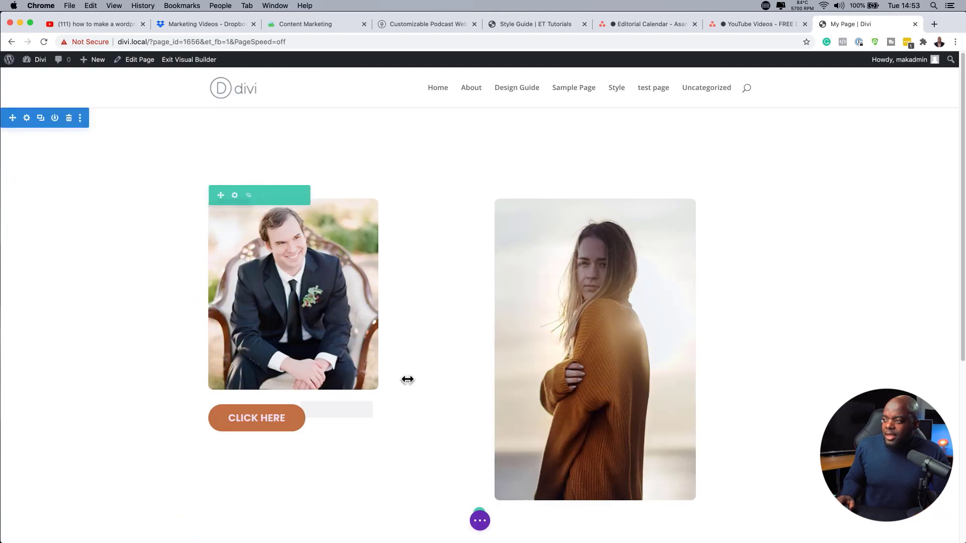
# Delete the image module from the row's second column
pyautogui.scroll(-3, 611, 226)
pyautogui.scroll(3, 538, 330)
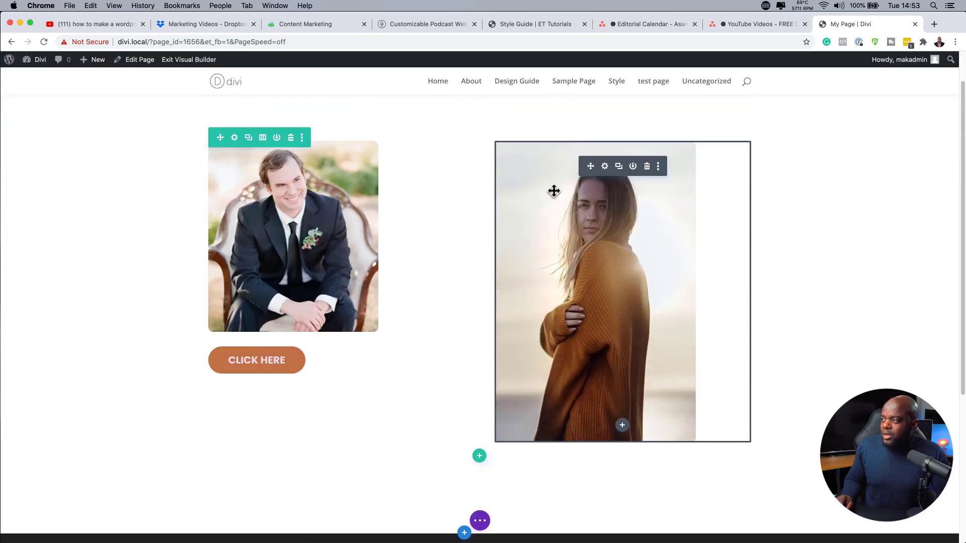
pyautogui.click(650, 167)
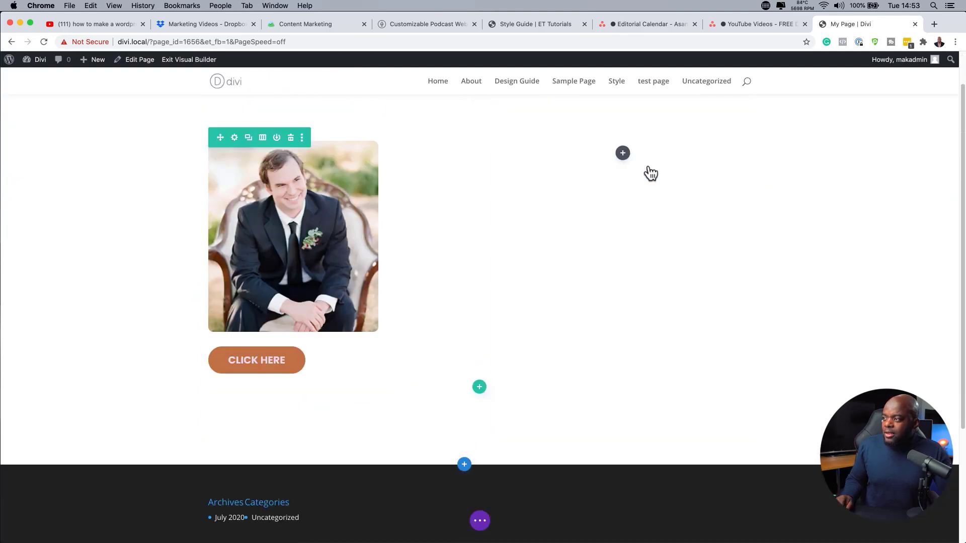
# Add a Text module to the empty second column, keep its default preset, and save its settings
pyautogui.click(622, 153)
pyautogui.click(546, 231)
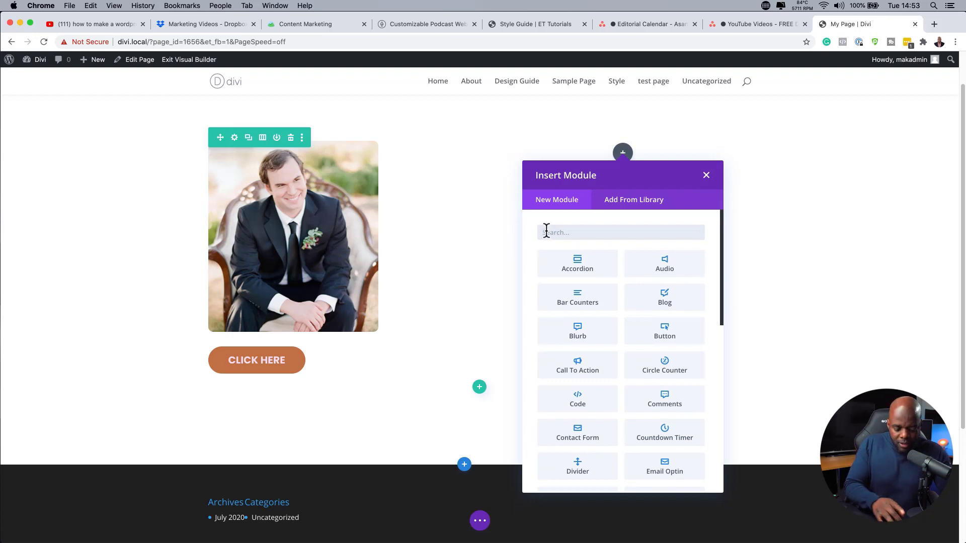
pyautogui.write('text')
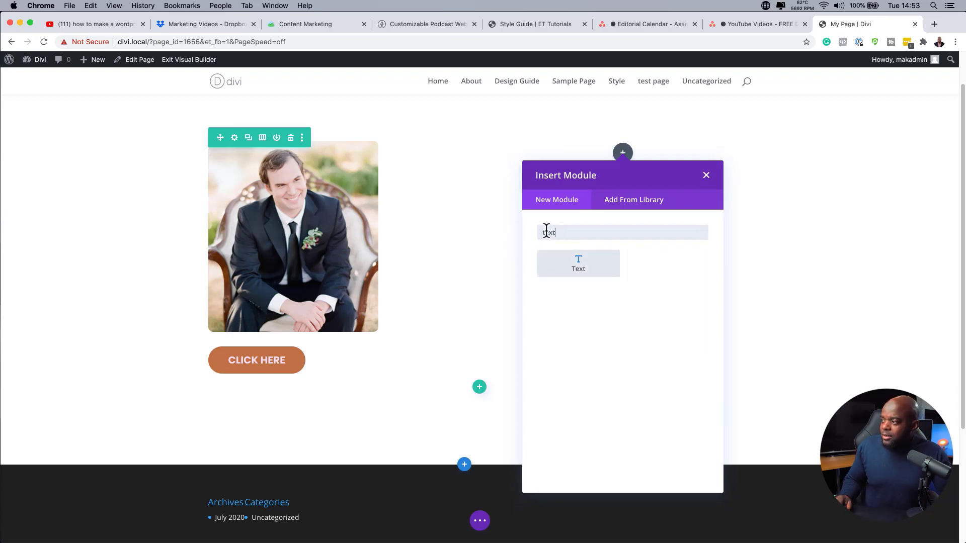
pyautogui.click(544, 276)
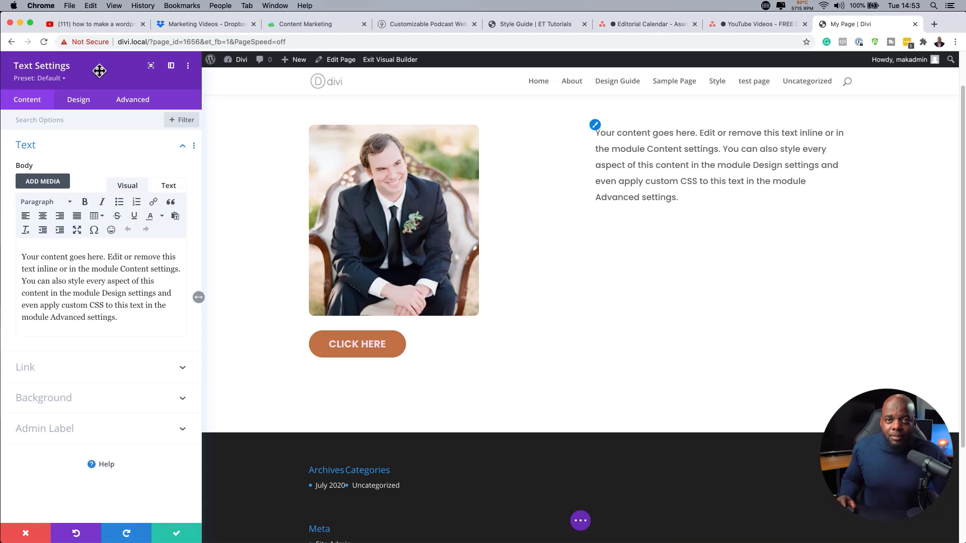
pyautogui.click(50, 78)
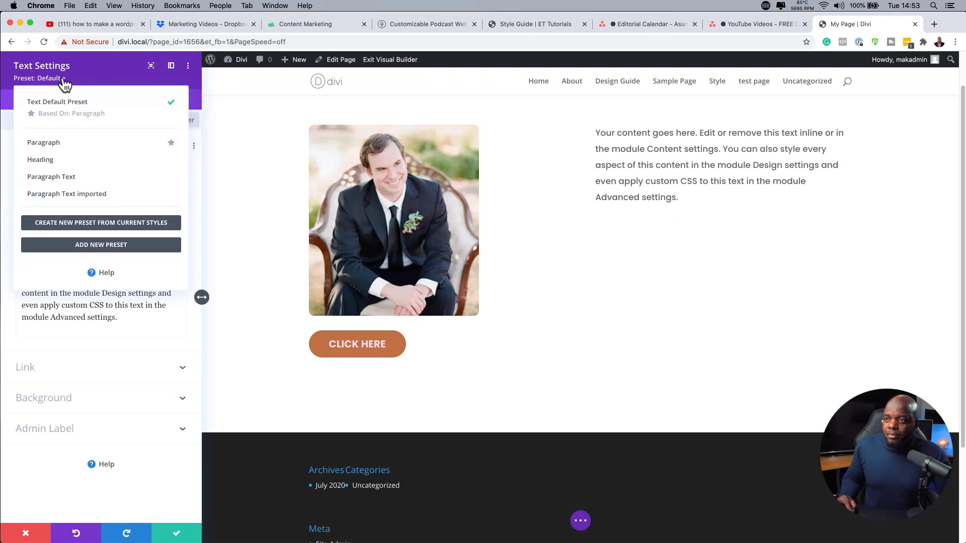
pyautogui.click(176, 534)
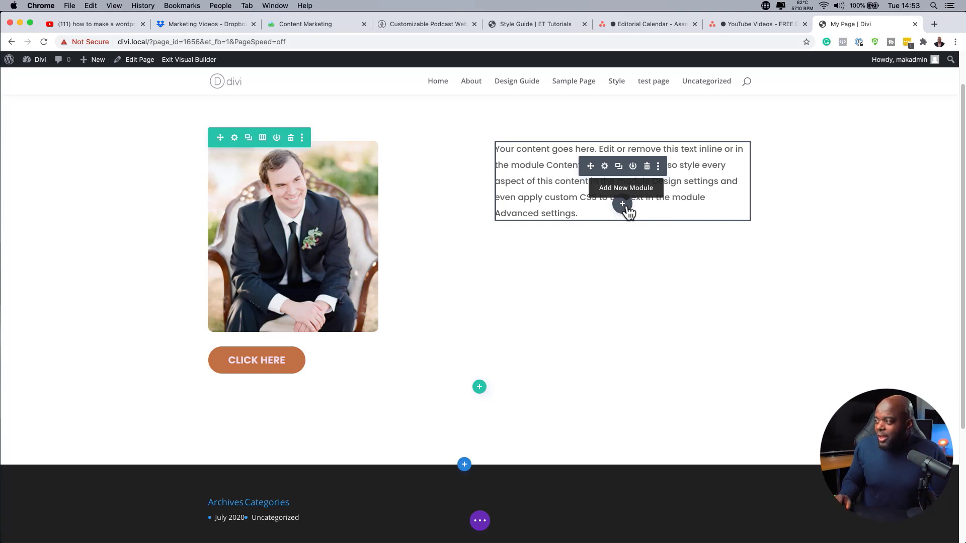
# Add another Text module below the paragraph in the second column
pyautogui.click(623, 204)
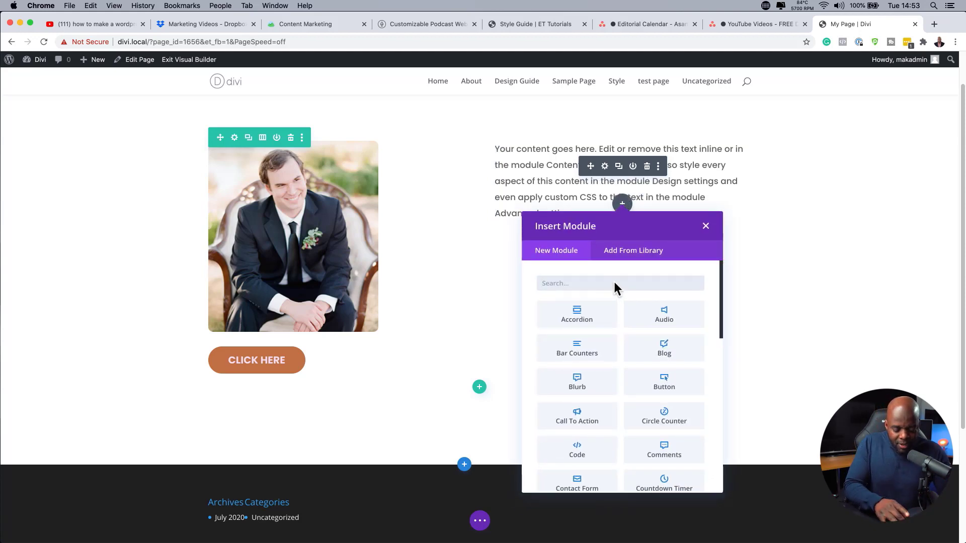
pyautogui.write('text')
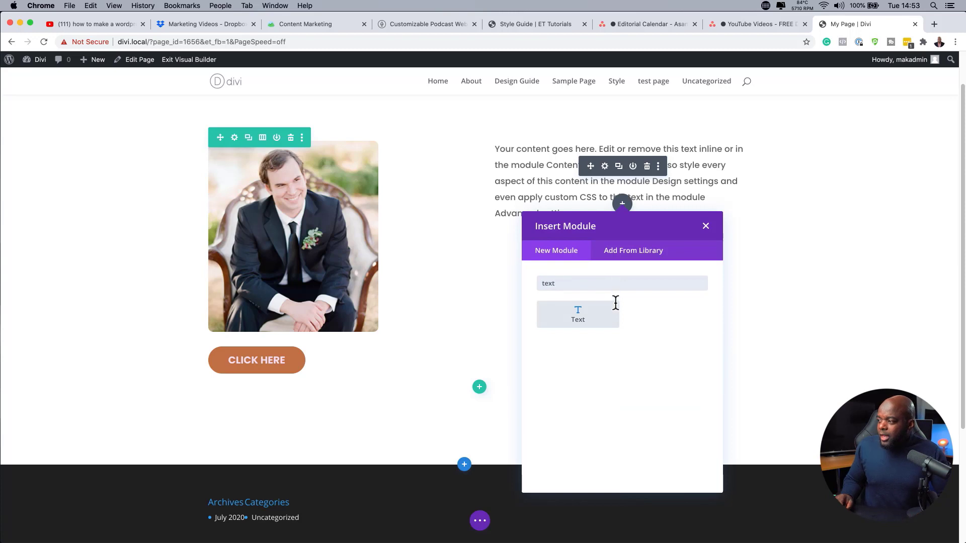
pyautogui.click(610, 316)
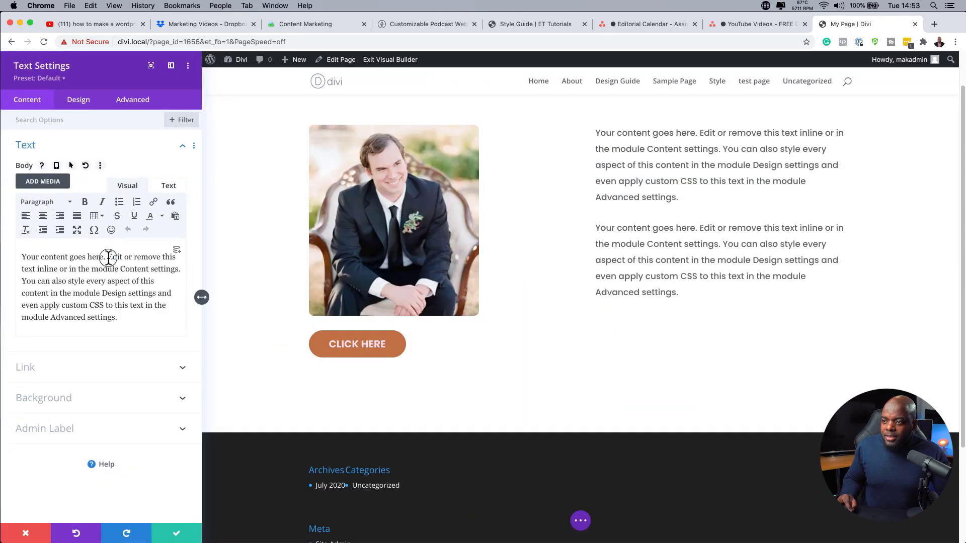
# Shorten the new module's body text to "Your content goes here." and format it as Heading 1
pyautogui.moveTo(107, 257); pyautogui.dragTo(147, 313)
pyautogui.press('BackSpace')
pyautogui.moveTo(123, 255); pyautogui.dragTo(27, 245)
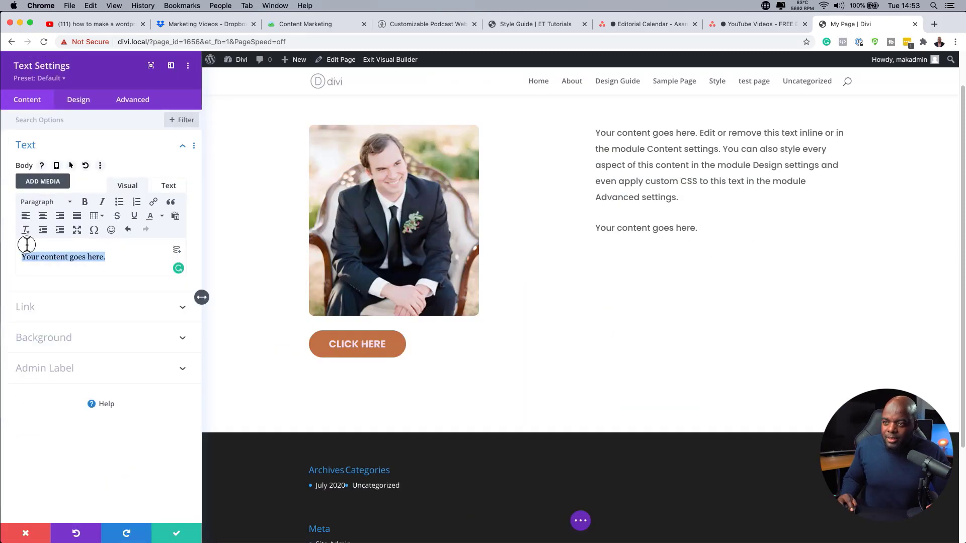
pyautogui.click(41, 206)
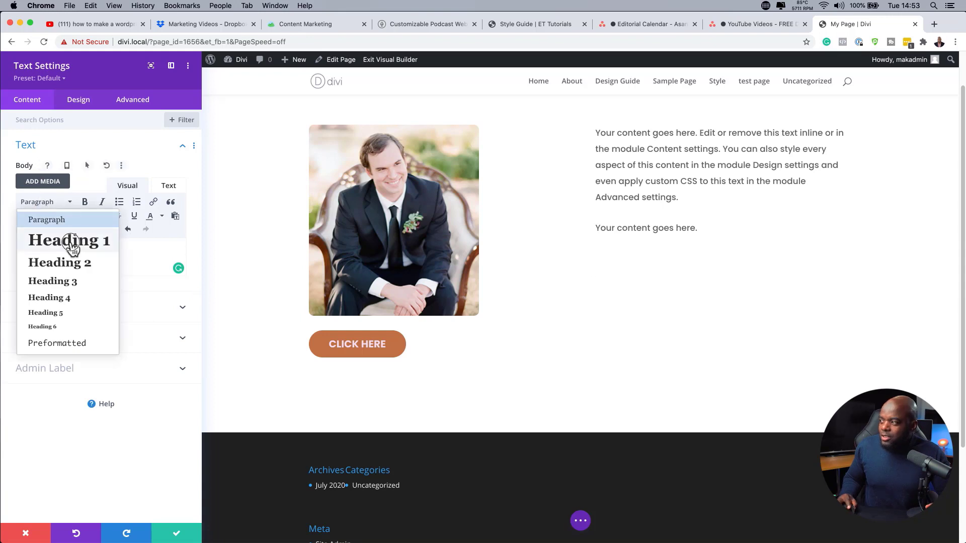
pyautogui.click(71, 241)
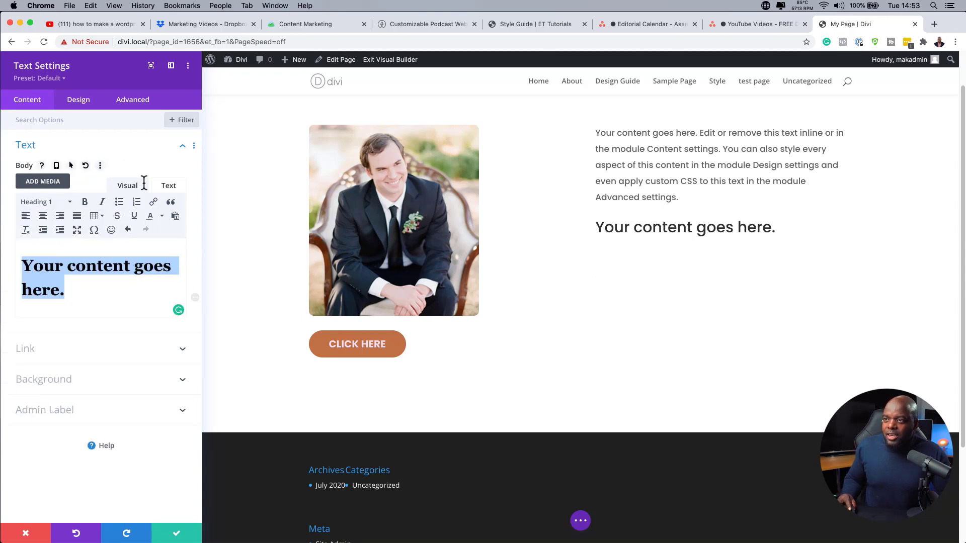
# Apply the "Heading" preset to the new text module and save its settings
pyautogui.click(58, 77)
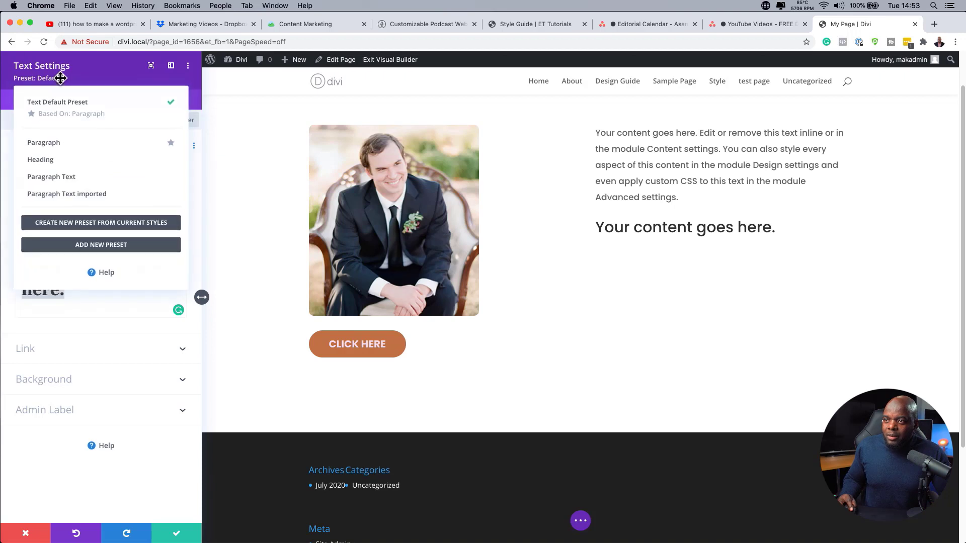
pyautogui.click(80, 159)
pyautogui.click(177, 536)
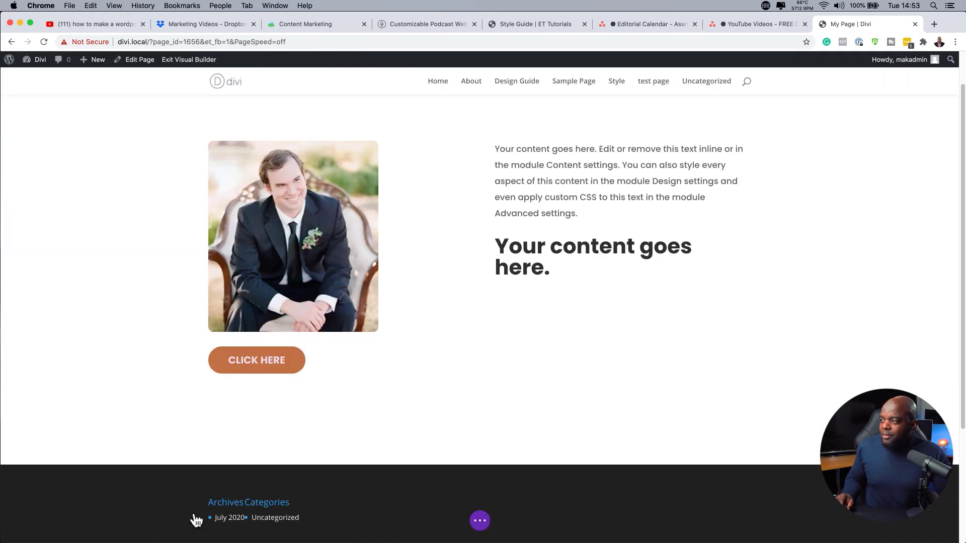
# Move the heading module above the paragraph in the second column and insert a Blurb module below the paragraph
pyautogui.moveTo(589, 242); pyautogui.dragTo(560, 131)
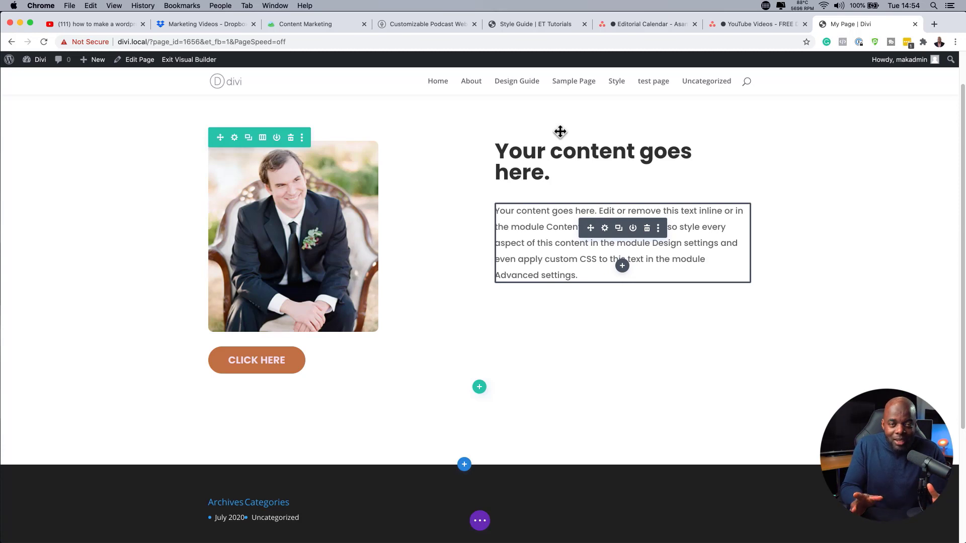
pyautogui.click(624, 267)
pyautogui.click(629, 347)
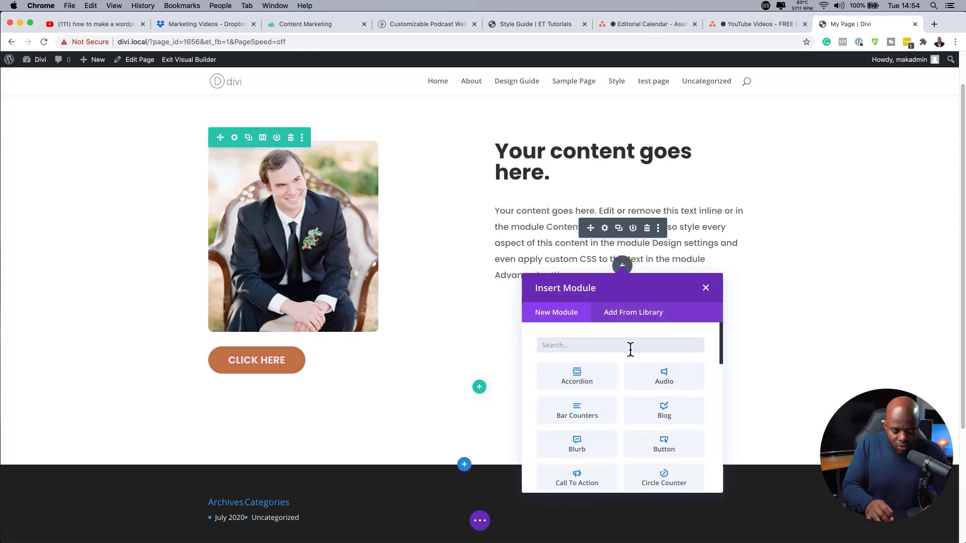
pyautogui.write('blurb')
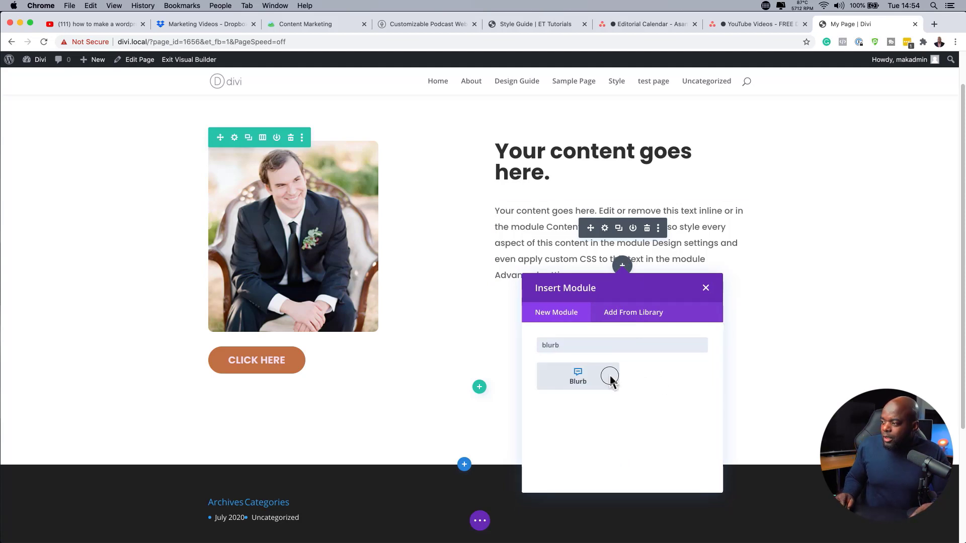
pyautogui.click(610, 376)
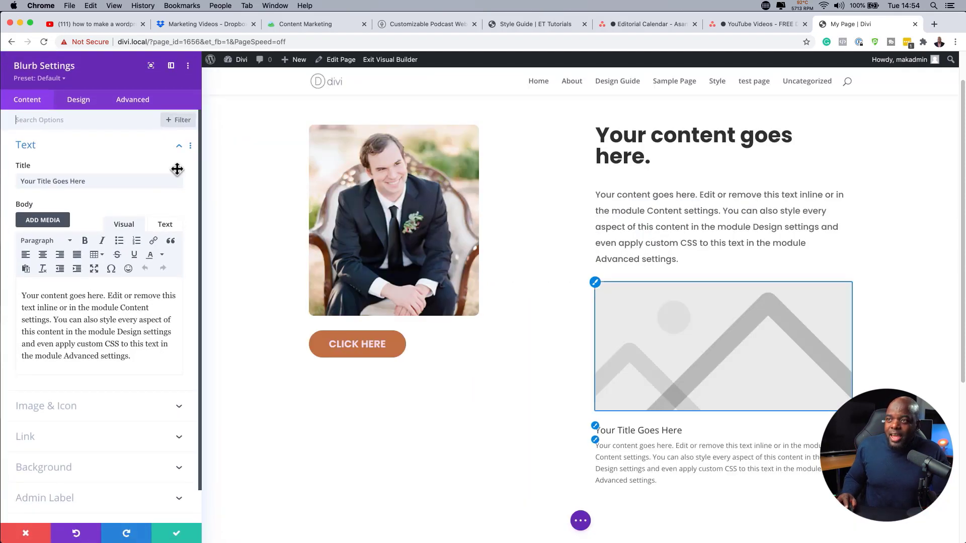
# Apply the "Blurb Dark" preset to the new blurb and replace its image with the muted speaker icon
pyautogui.click(50, 78)
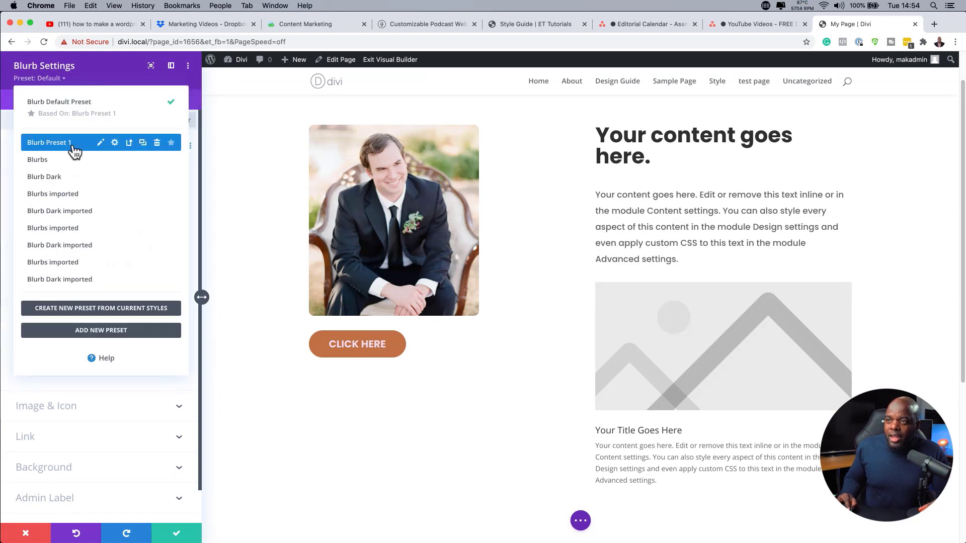
pyautogui.click(82, 181)
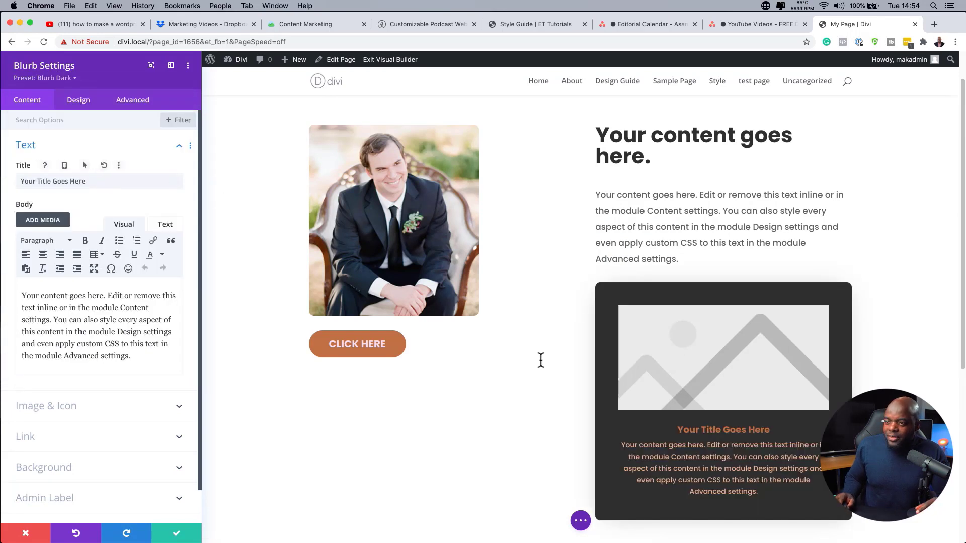
pyautogui.click(20, 406)
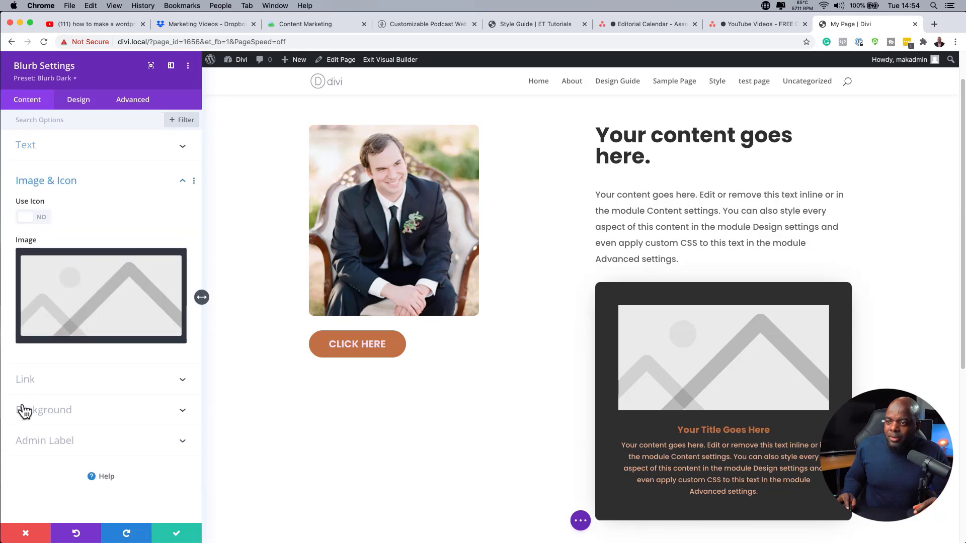
pyautogui.click(41, 215)
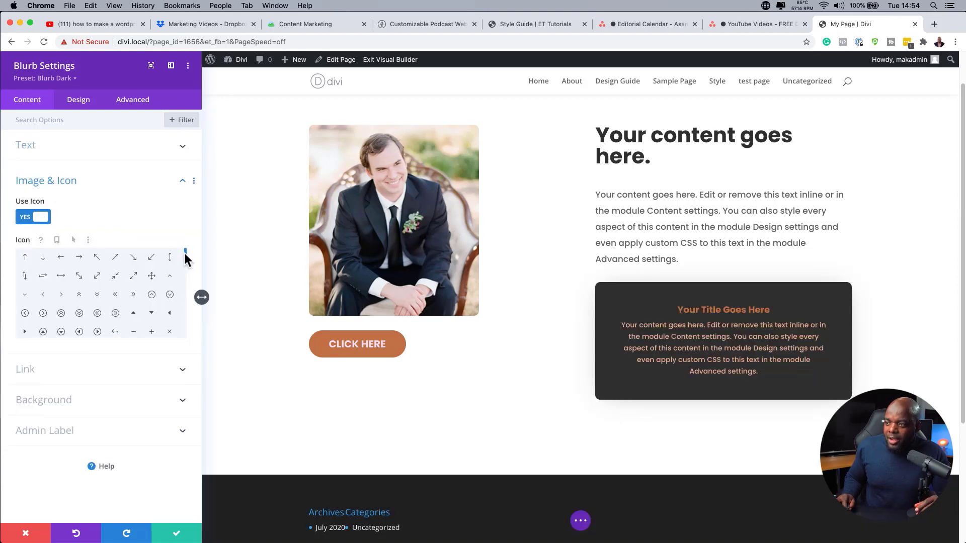
pyautogui.moveTo(185, 253); pyautogui.dragTo(185, 268)
pyautogui.click(134, 294)
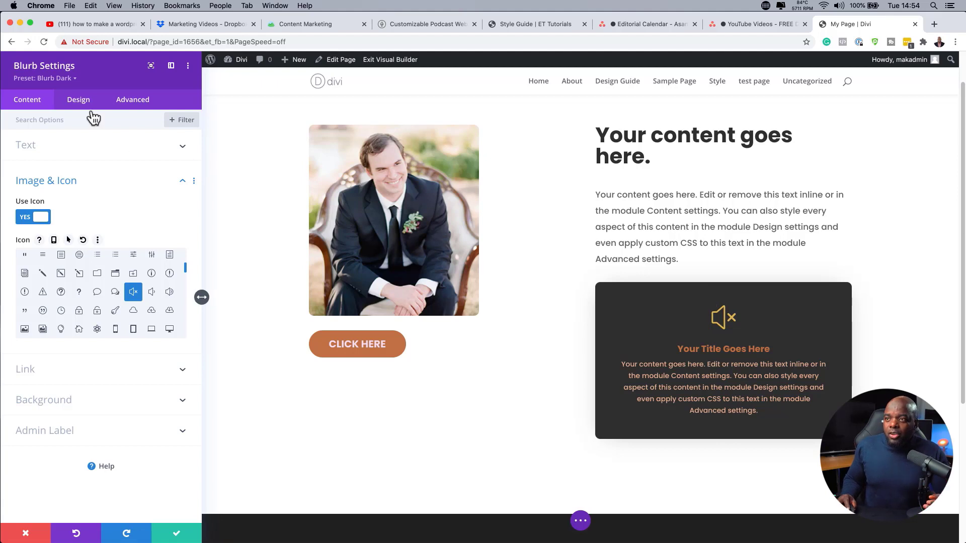
pyautogui.click(76, 79)
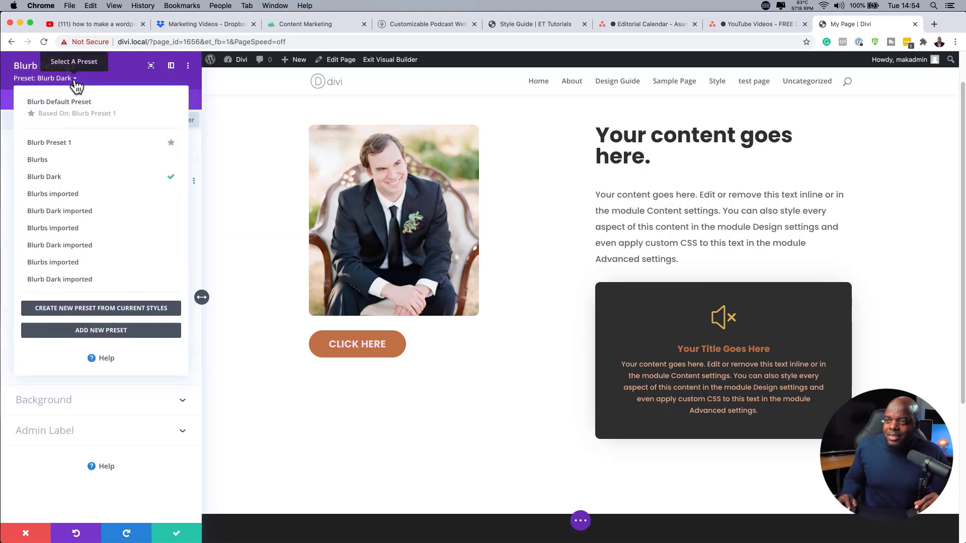
pyautogui.moveTo(64, 178)
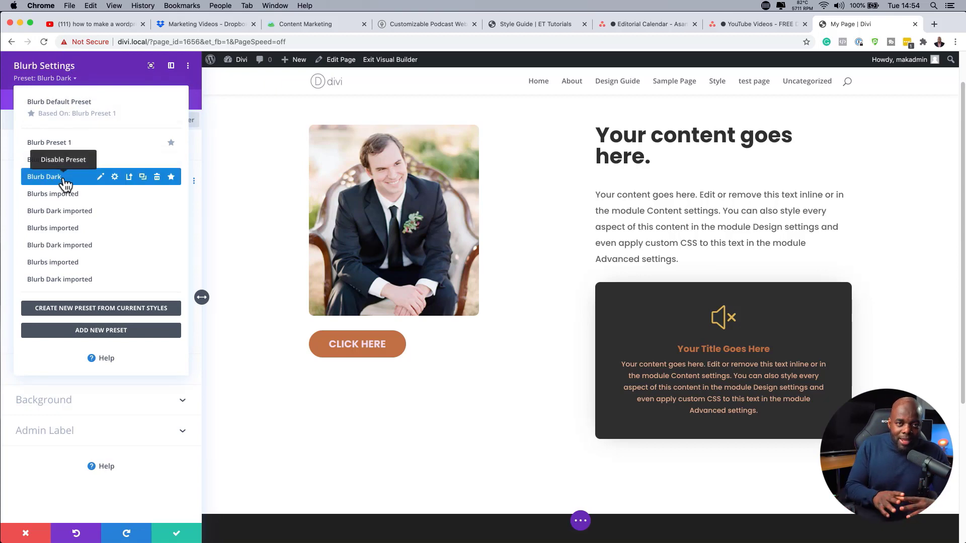
pyautogui.click(172, 178)
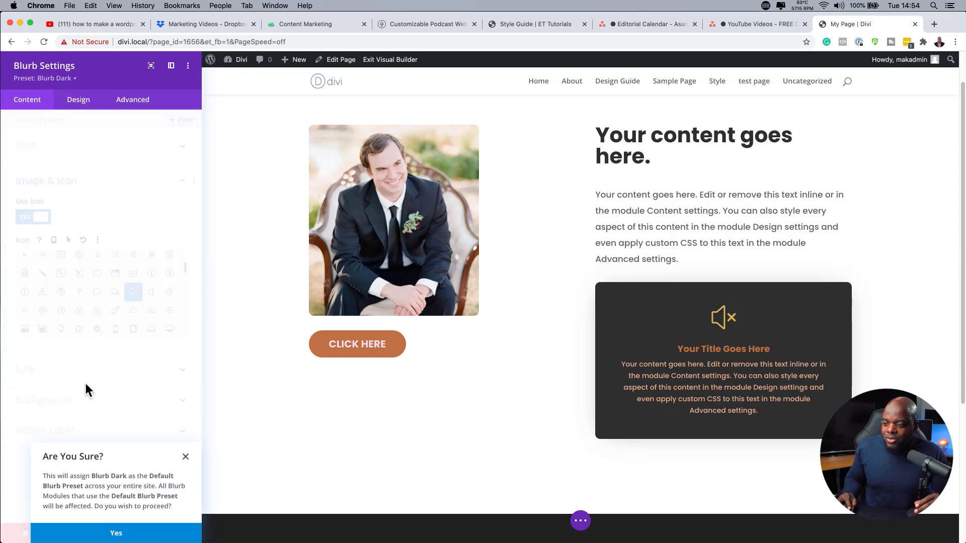
pyautogui.click(186, 458)
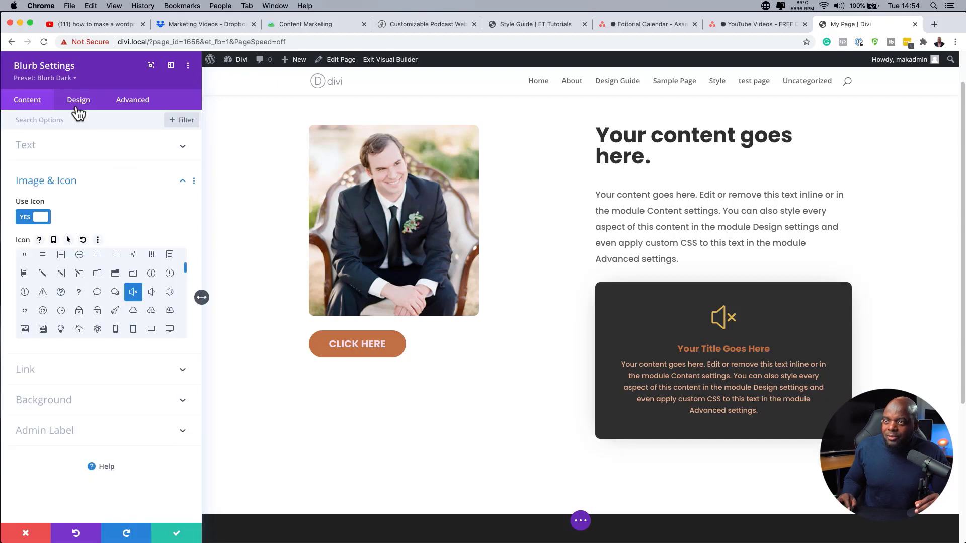
# Make the "Blurbs" preset the site-wide default for blurb modules and save the current blurb's settings
pyautogui.click(66, 78)
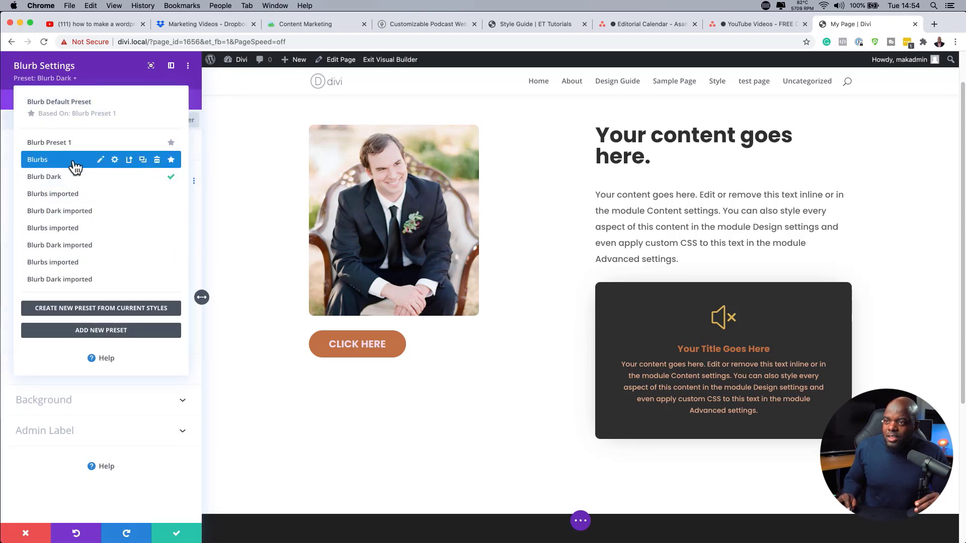
pyautogui.click(173, 160)
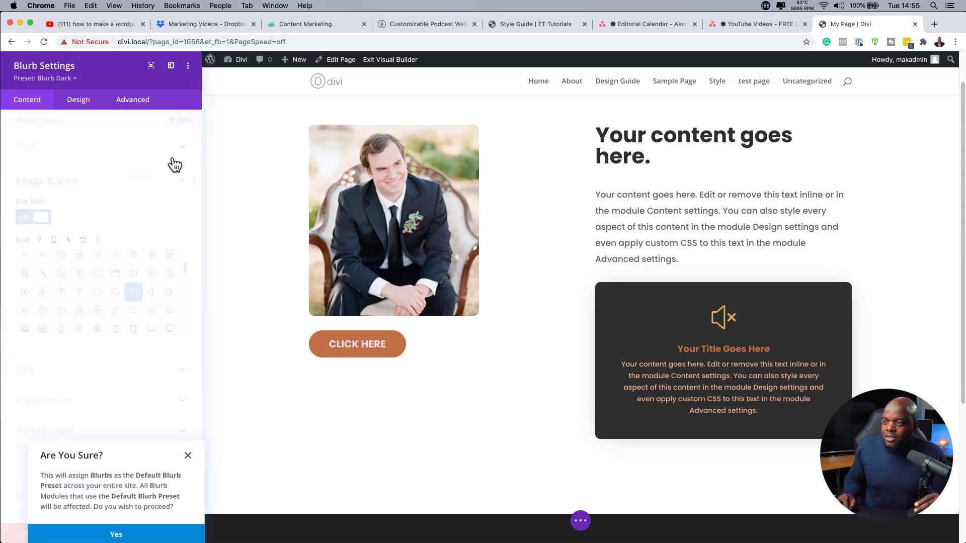
pyautogui.click(156, 535)
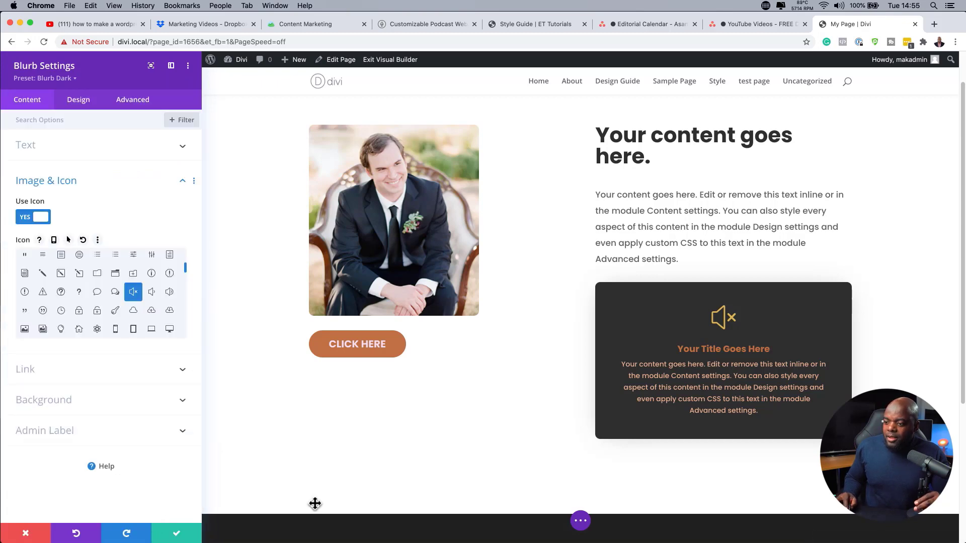
pyautogui.click(187, 532)
# Insert another Blurb module below the dark blurb in the second column
pyautogui.scroll(-5, 437, 423)
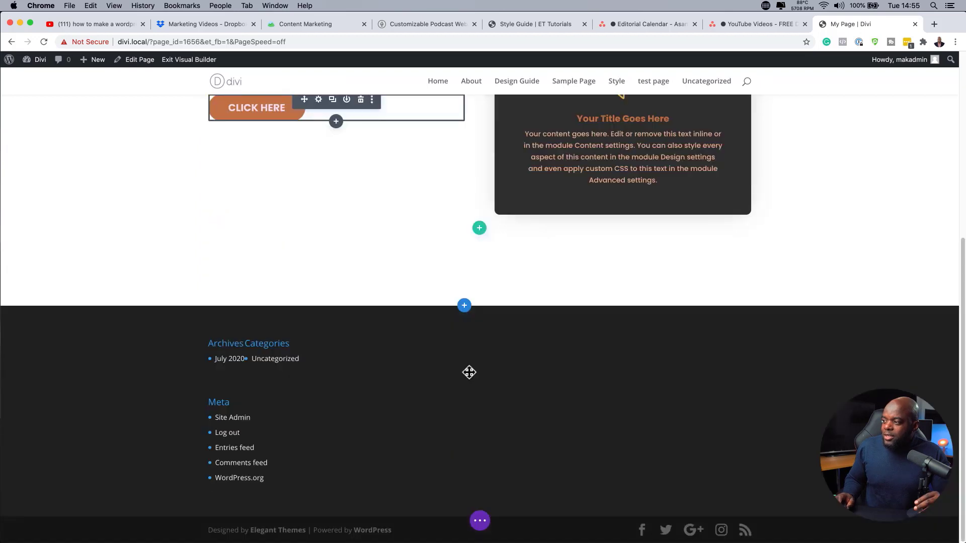
pyautogui.click(623, 198)
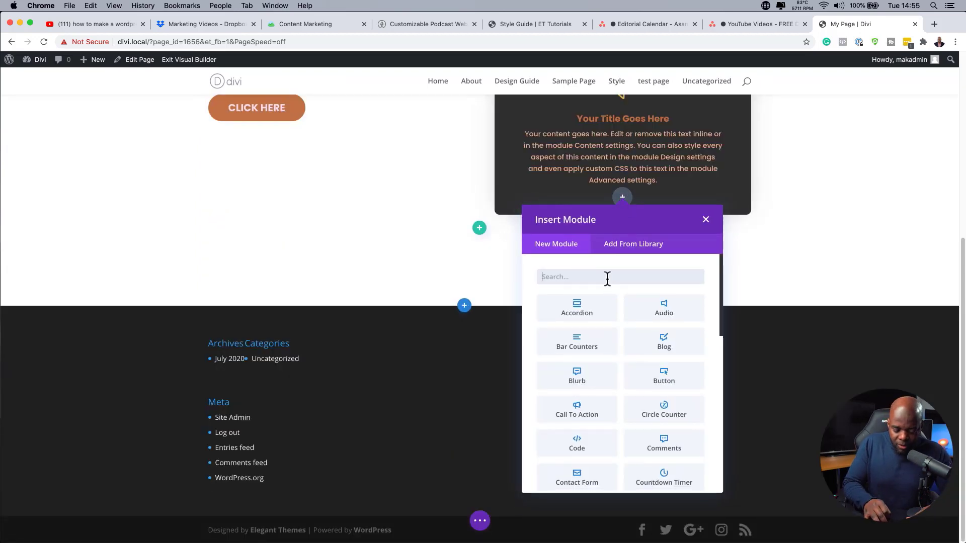
pyautogui.write('blurb')
pyautogui.click(591, 324)
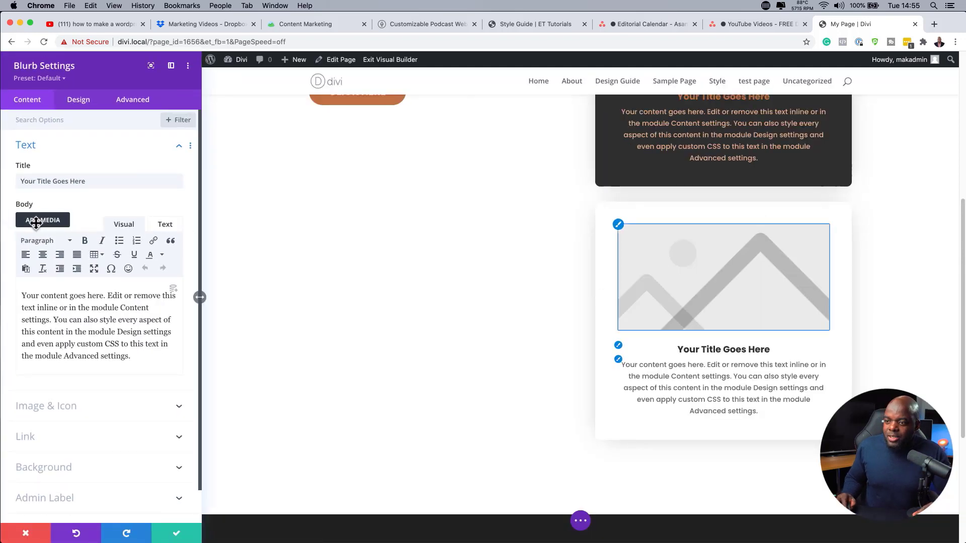
# Replace the second blurb's image with the pushpin icon and save its settings
pyautogui.click(57, 407)
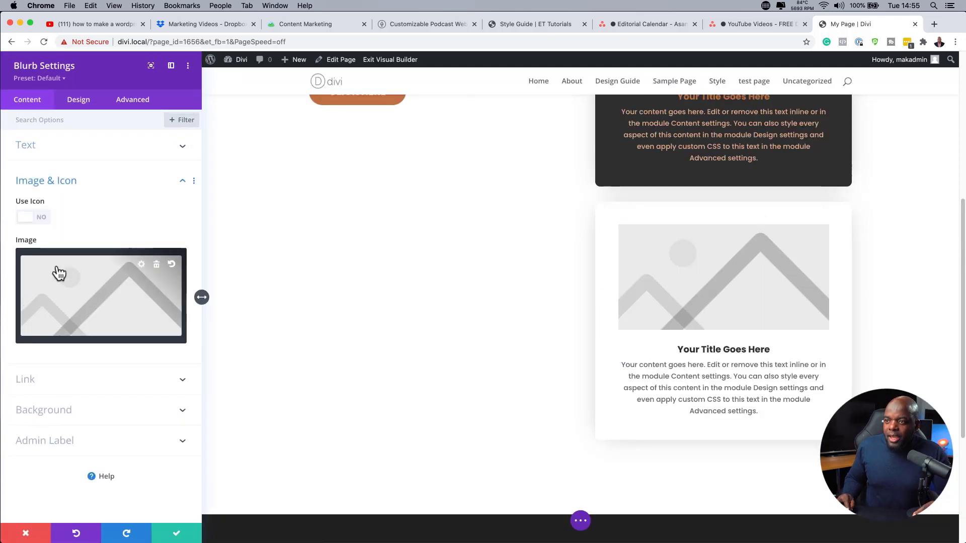
pyautogui.click(44, 218)
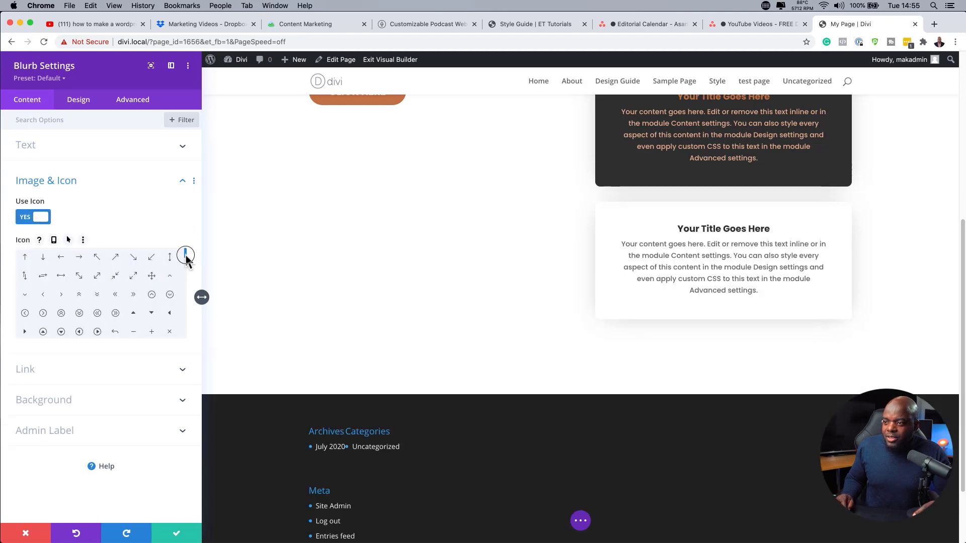
pyautogui.moveTo(185, 255); pyautogui.dragTo(186, 277)
pyautogui.click(133, 291)
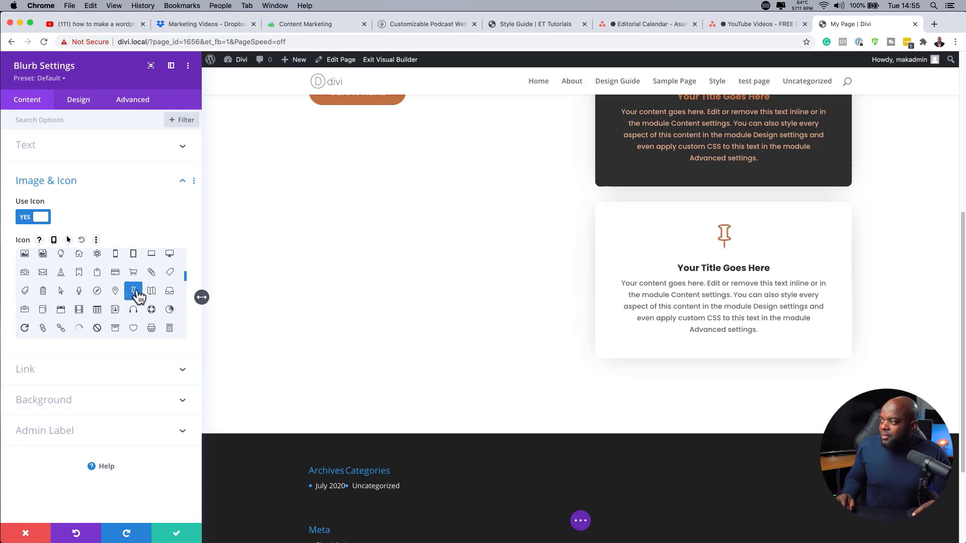
pyautogui.click(177, 534)
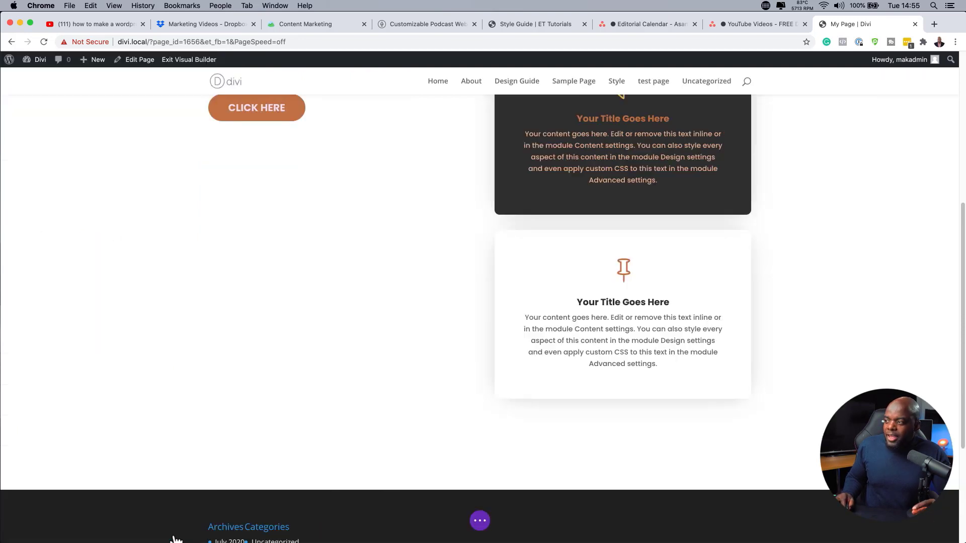
pyautogui.scroll(3, 316, 363)
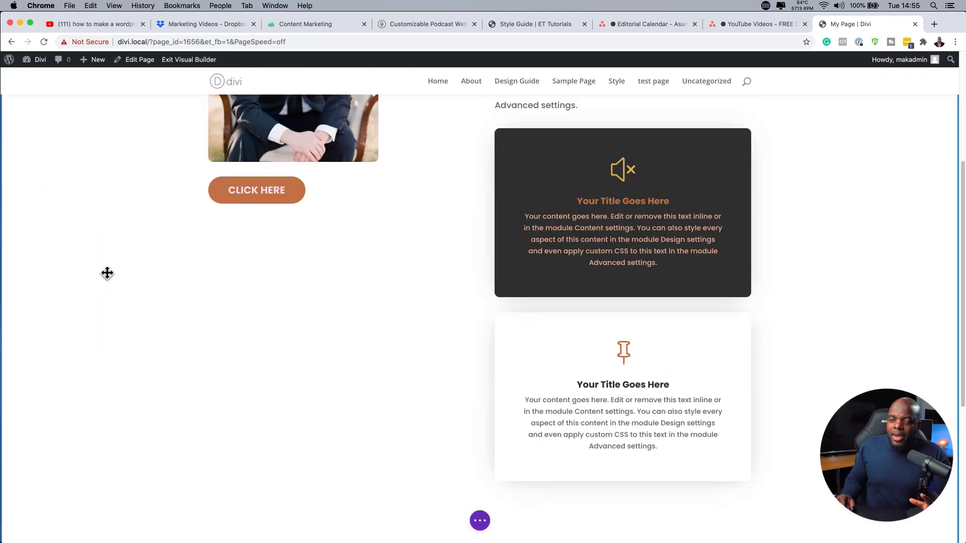